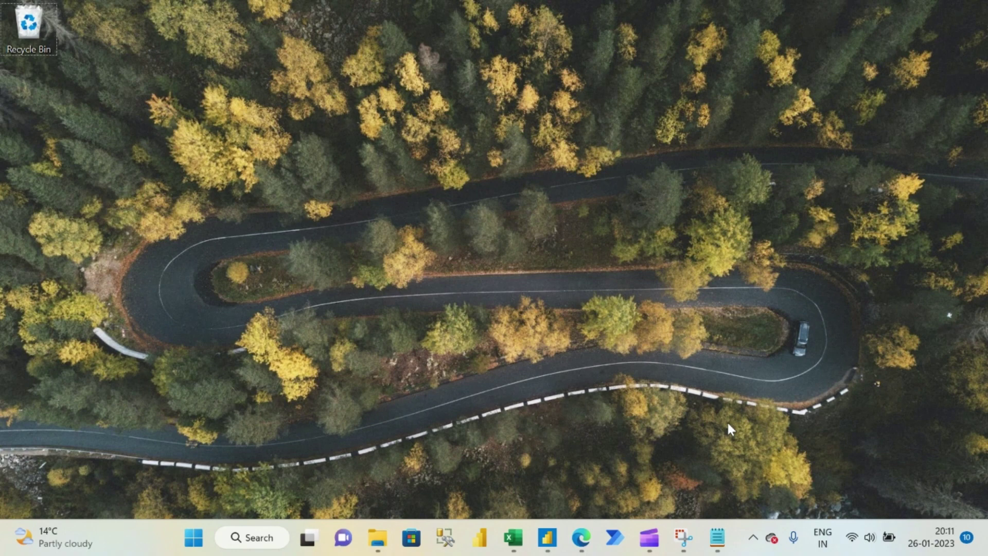
- Bring the Excel Book1 order workbook to the front
key("alt+Tab")
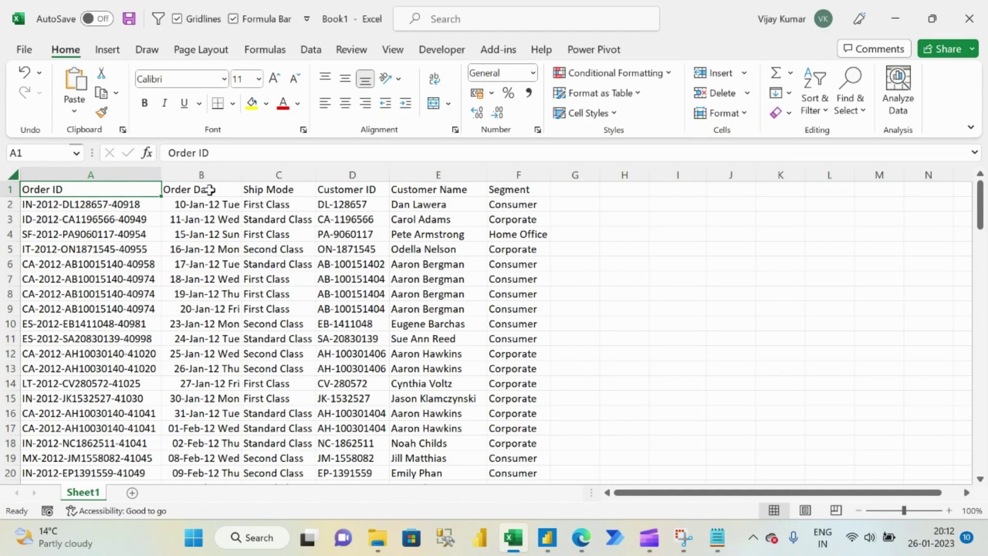
- Enter =MIN(B:B) in I2 to get the earliest order date, 10-01-2012
left_click(202, 175)
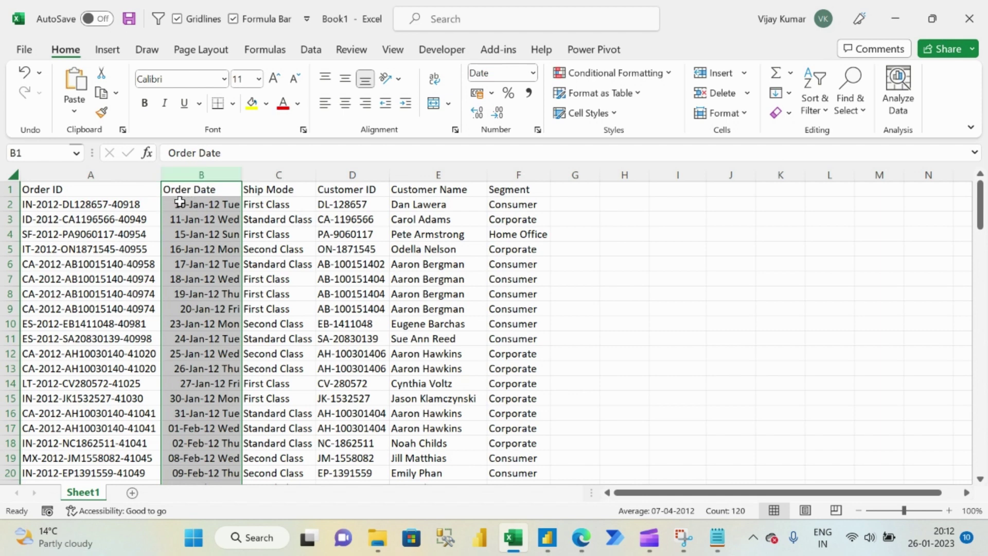
left_click(202, 206)
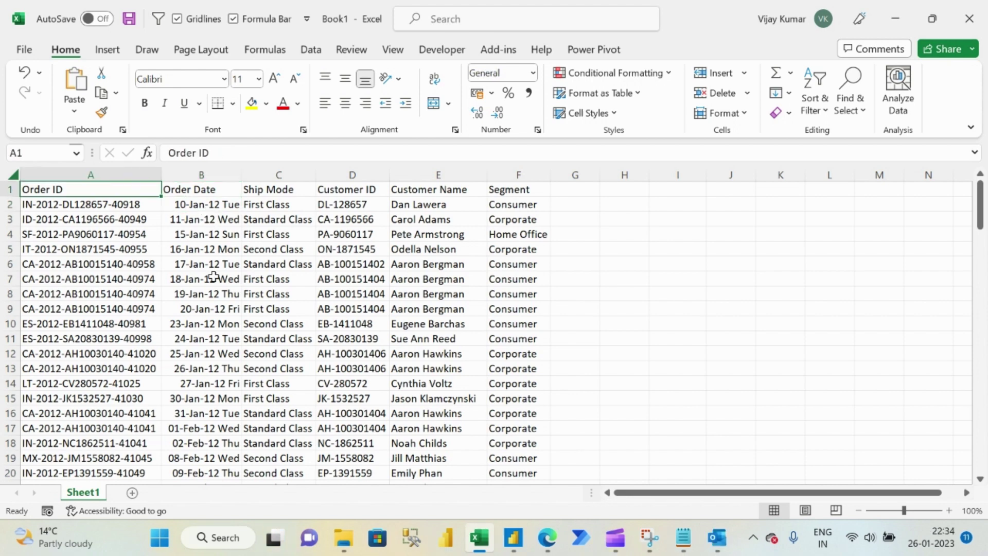
left_click(664, 204)
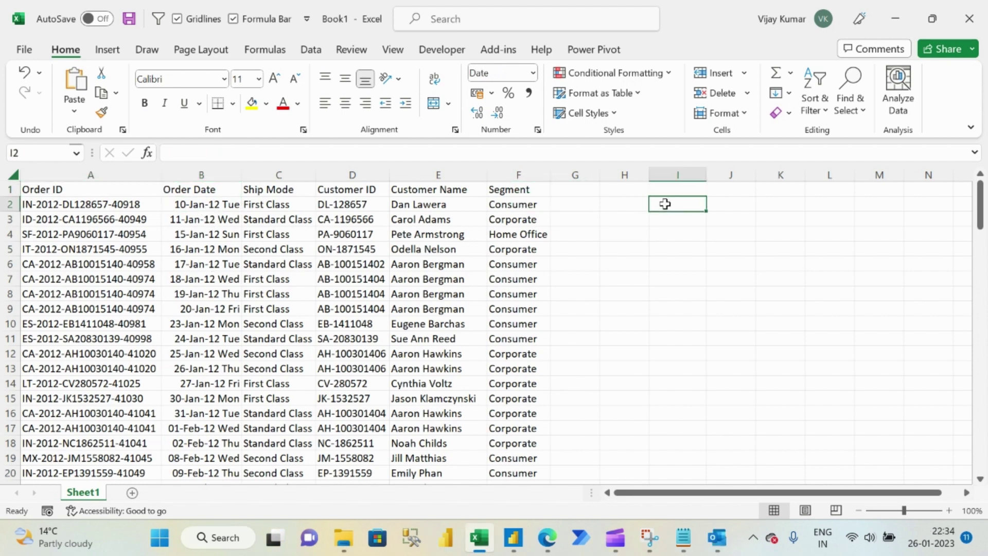
type("=min")
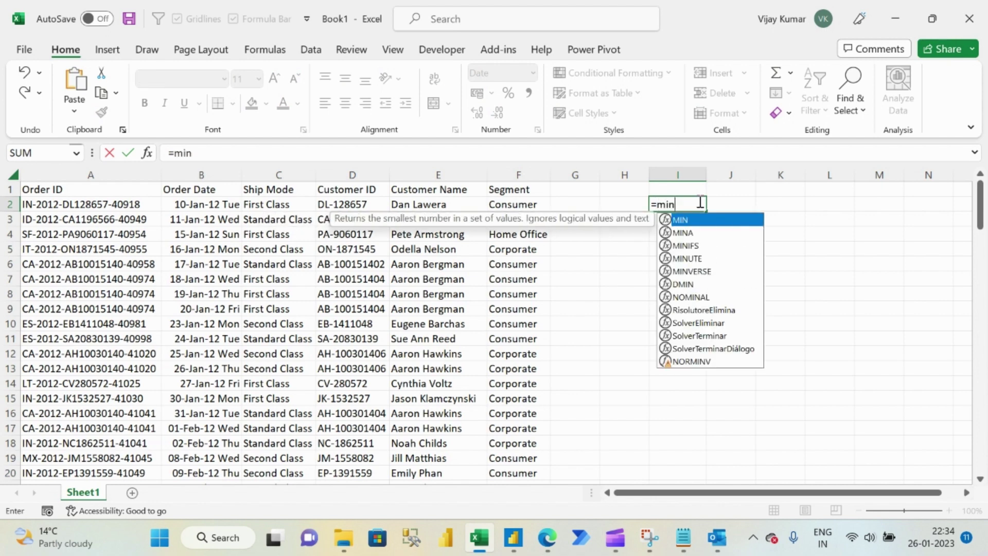
key("Tab")
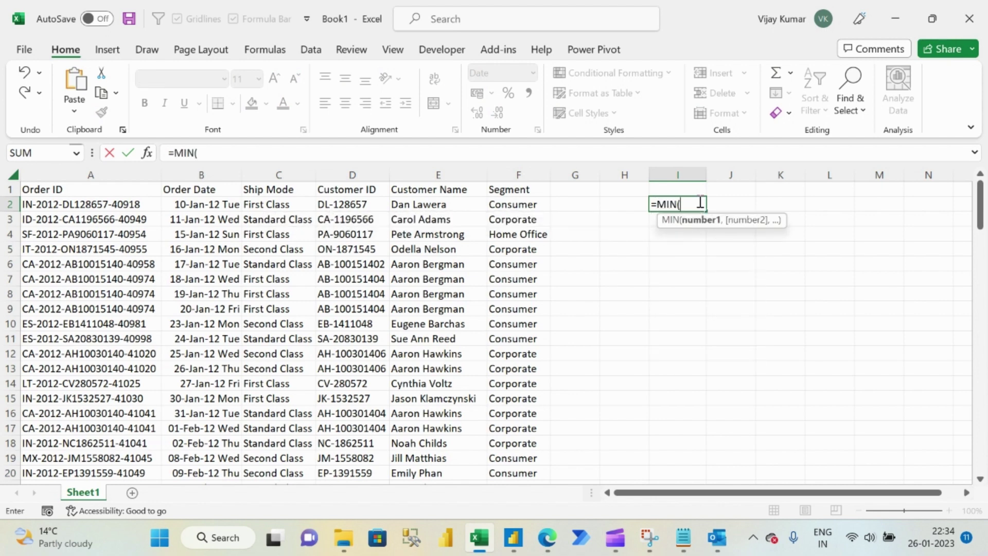
left_click(202, 176)
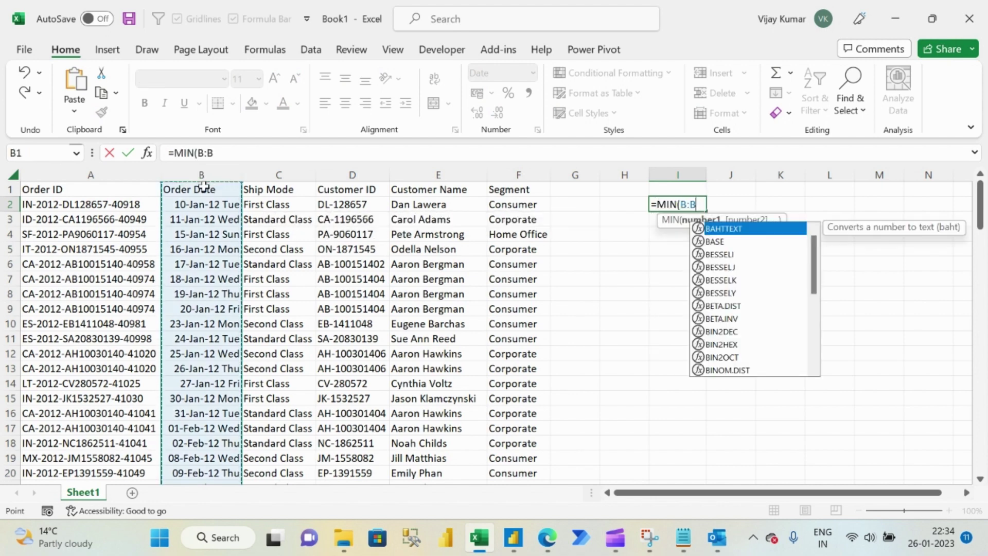
type(")")
key("Return")
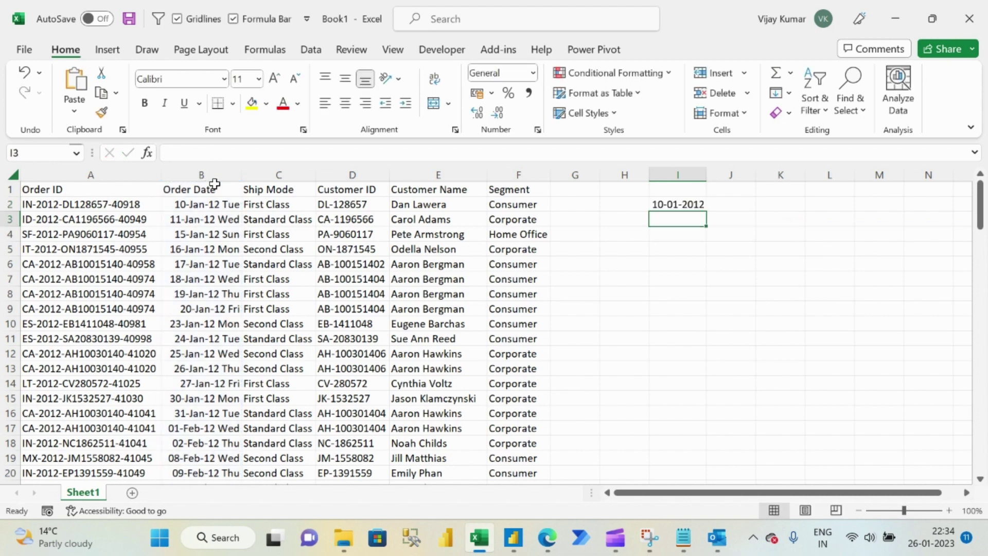
- Enter =MAX(B:B) in J2 to get the latest order date, 03-07-2012
left_click(726, 204)
type("=")
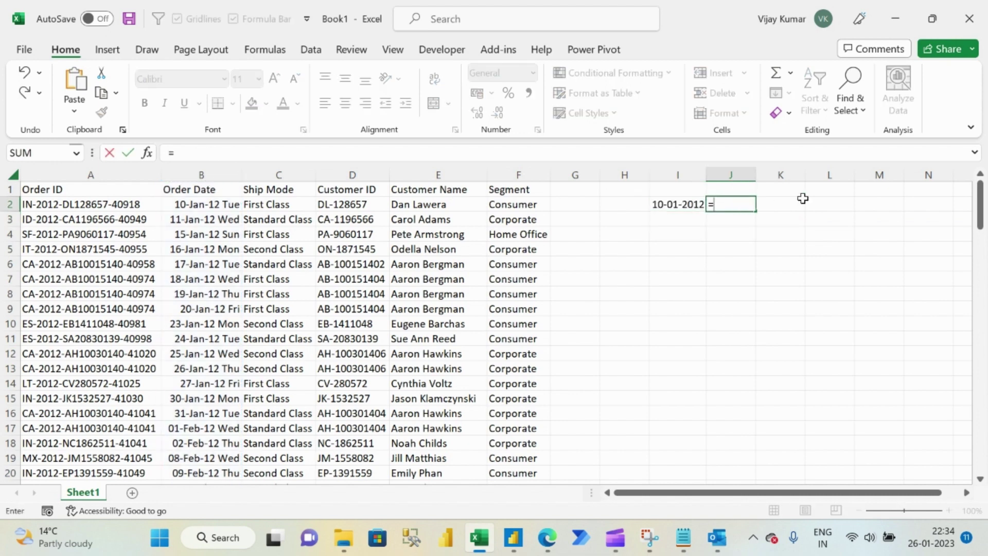
type("max")
key("Tab")
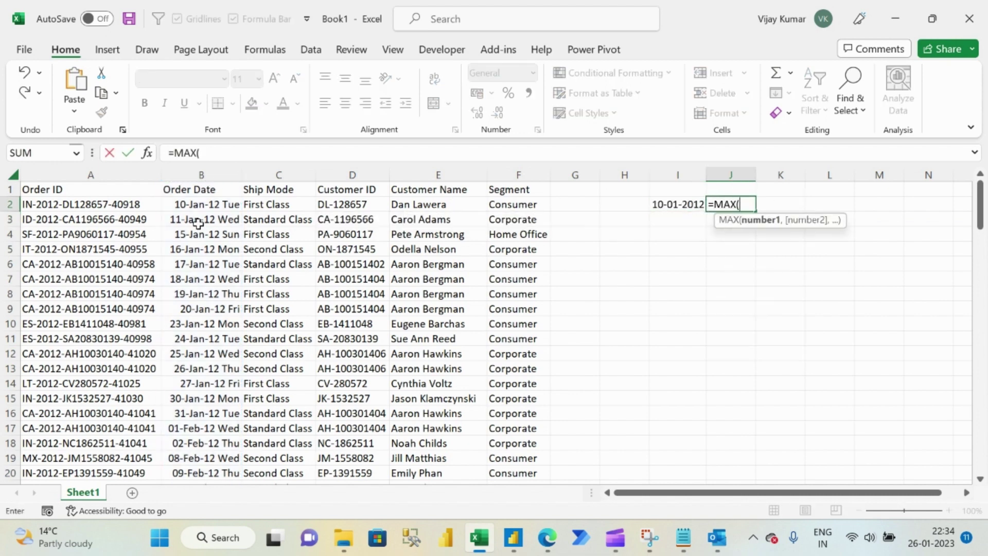
left_click(194, 175)
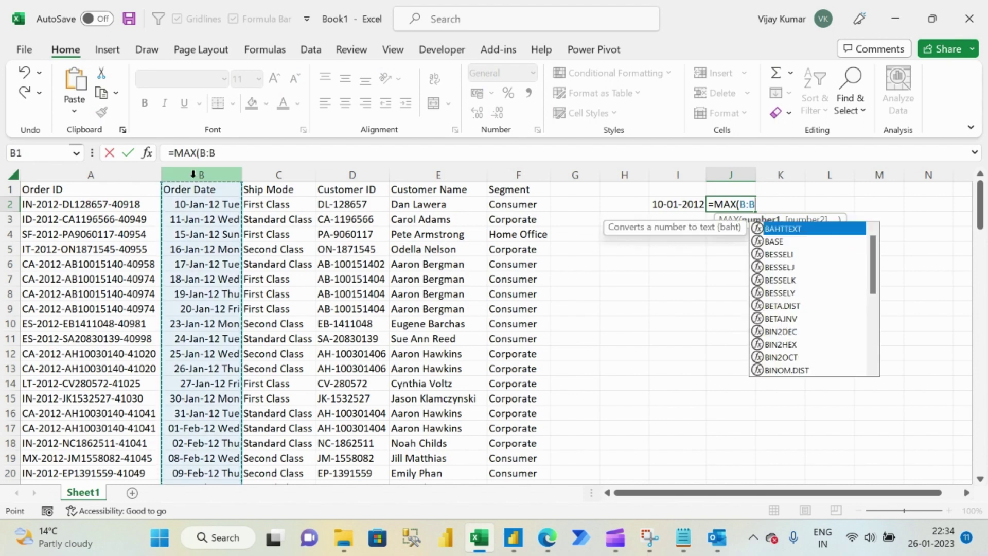
key("Return")
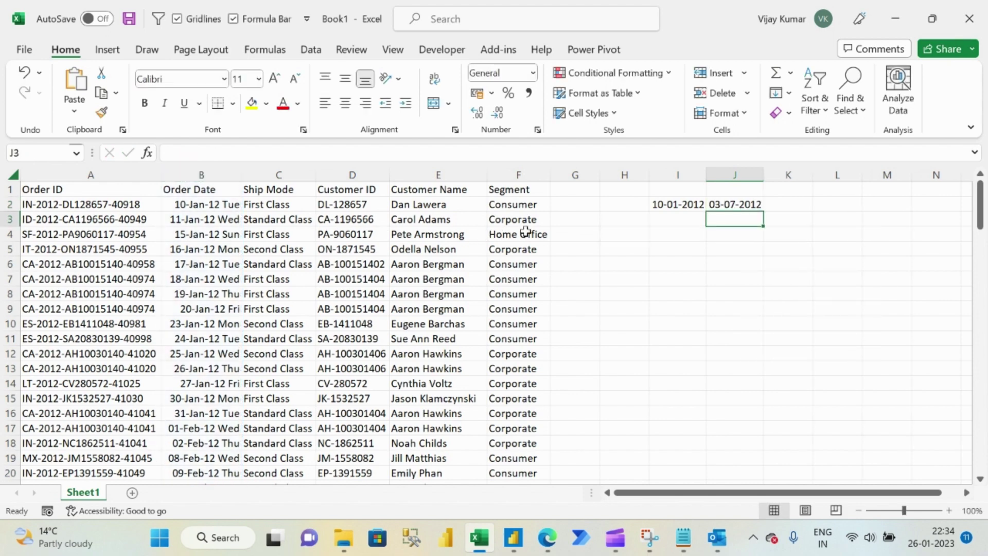
left_click(690, 204)
- Replace the I2:J2 formulas with static values shown as numbers 40,918.00 and 41,093.00
left_click_drag(690, 204, 710, 205)
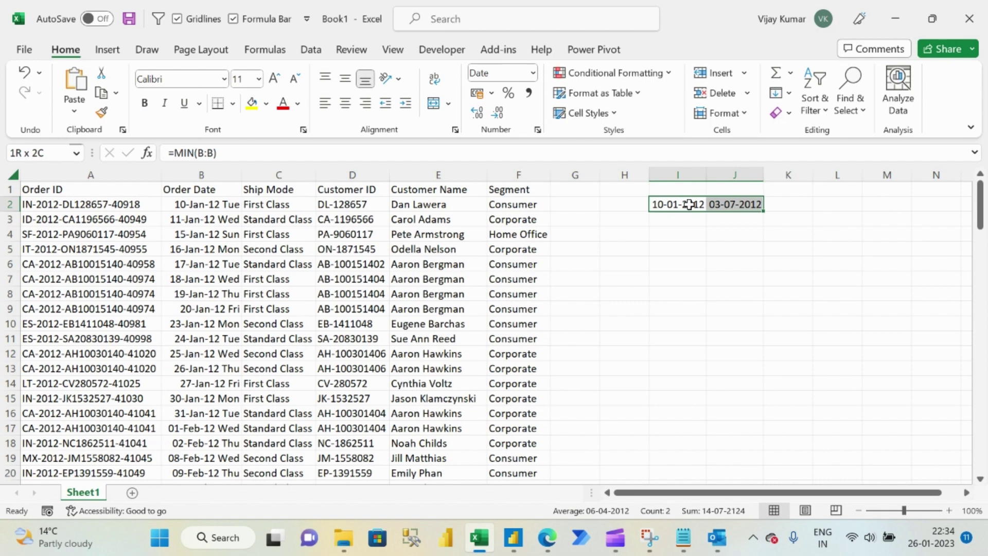
key("ctrl+c")
key("ctrl+alt+v")
key("Return")
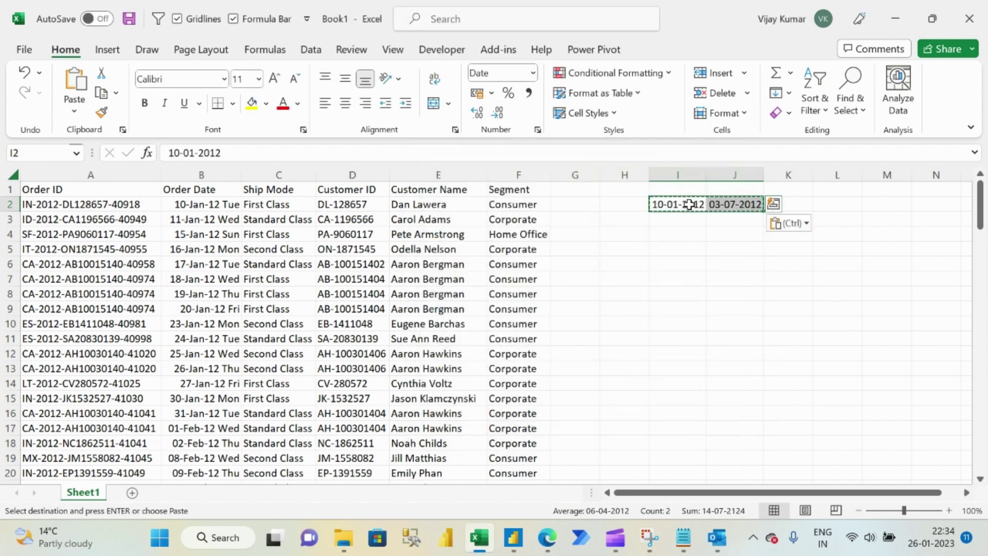
key("Escape")
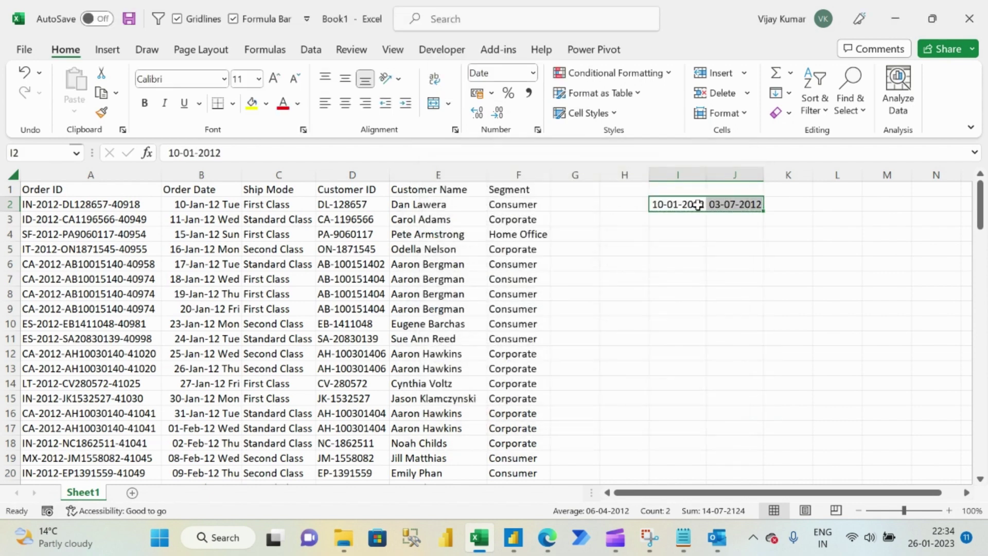
key("ctrl+shift+1")
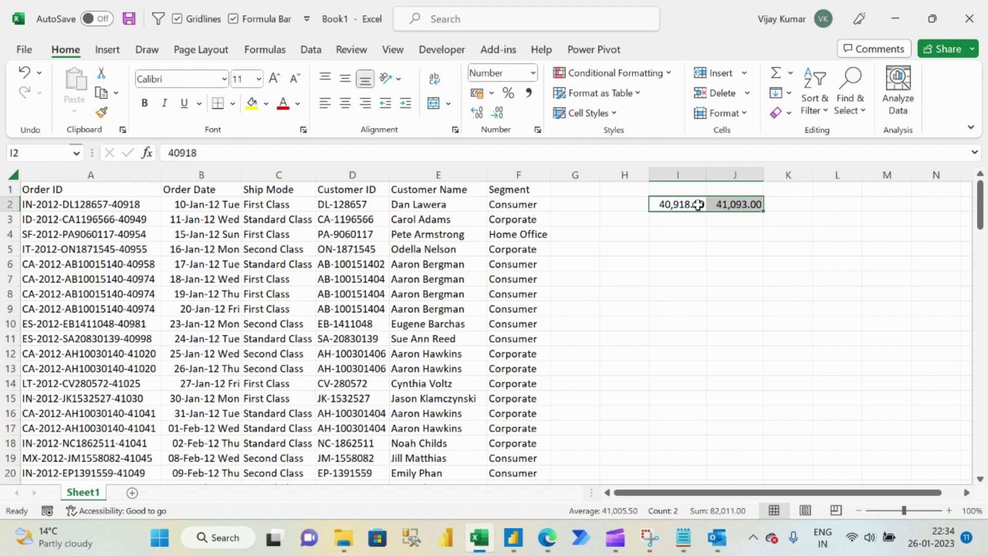
- Copy the number 41093 from J2 in the formula bar
left_click(728, 204)
left_click(208, 153)
double_click(208, 153)
key("ctrl+c")
key("Escape")
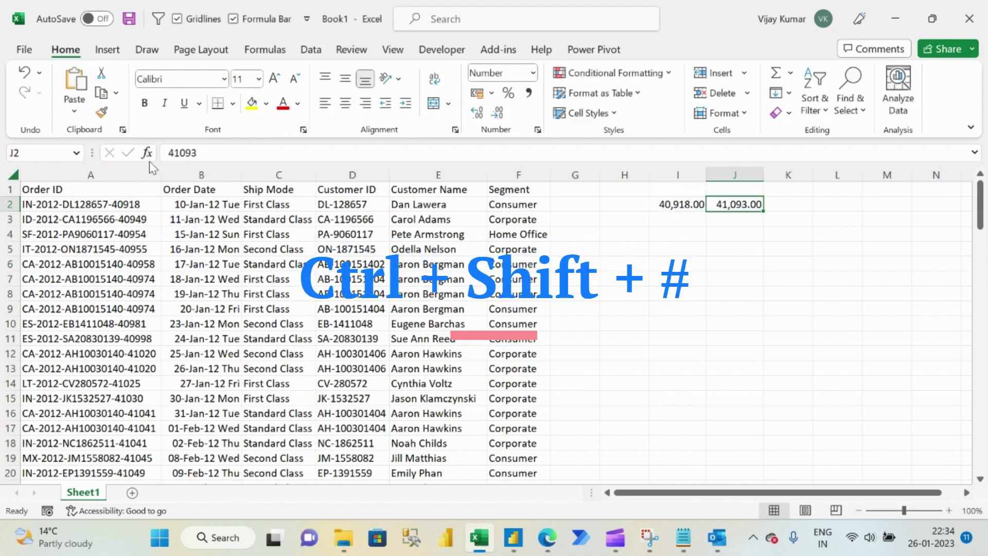
left_click(683, 202)
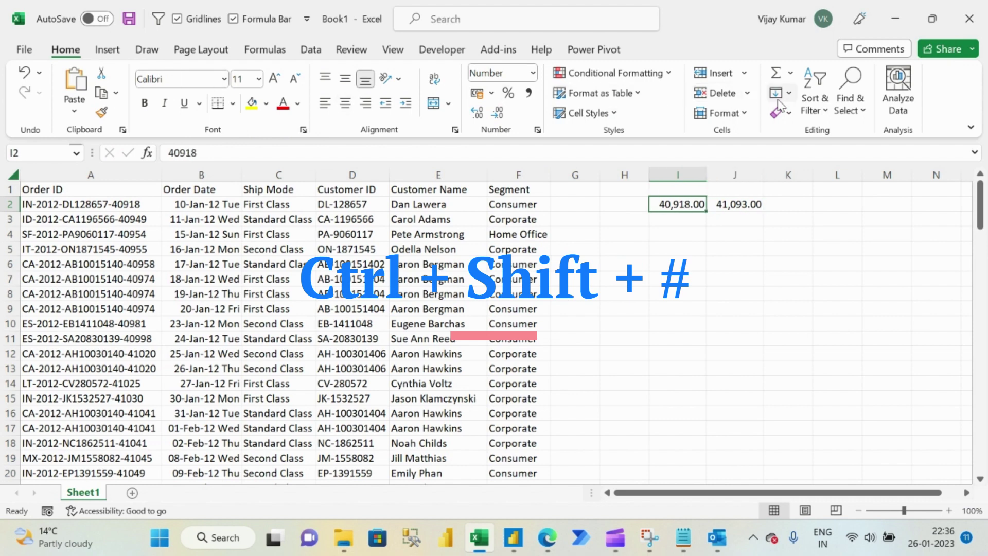
- Fill column I from I2 with a step-1 series down the column, stopping at 41093
left_click(780, 95)
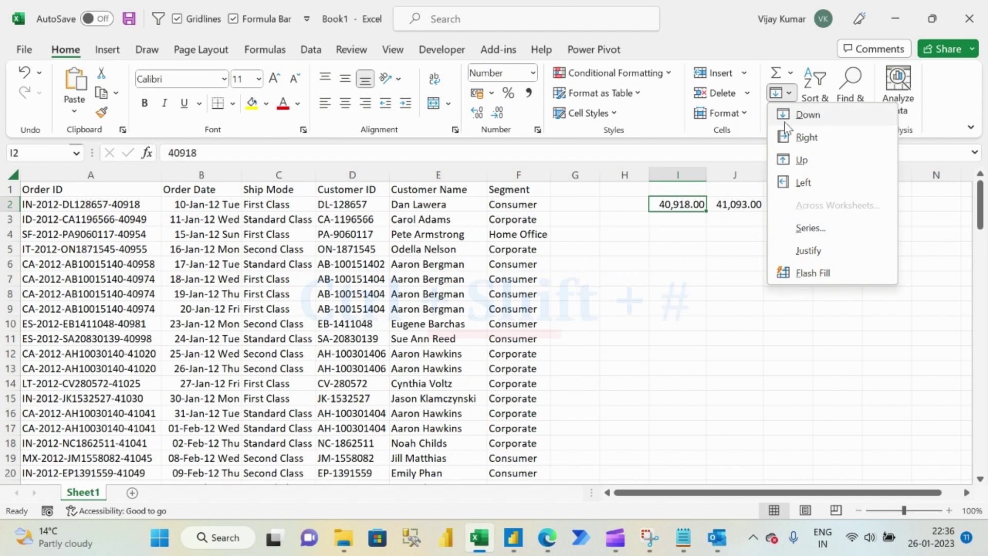
left_click(813, 231)
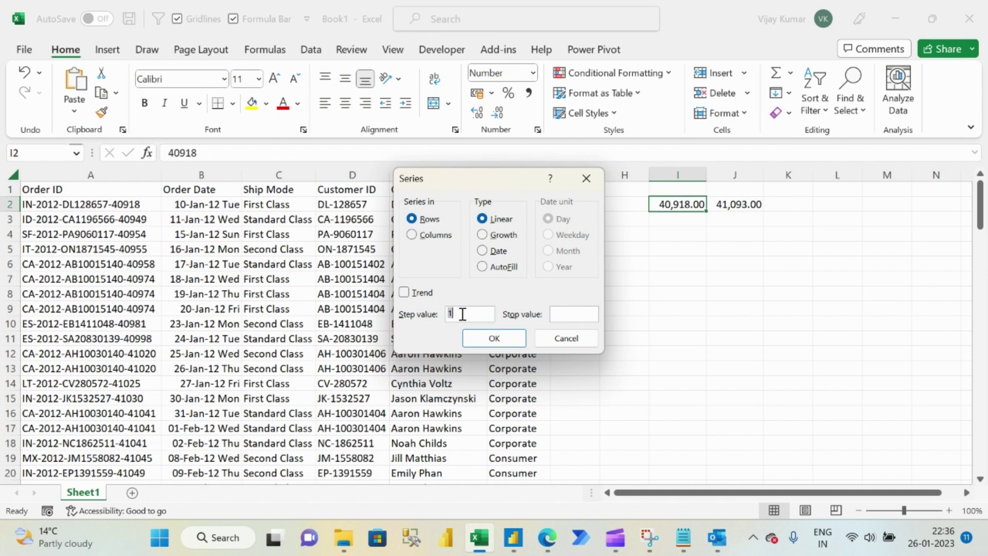
left_click(566, 315)
type("41093")
left_click(415, 237)
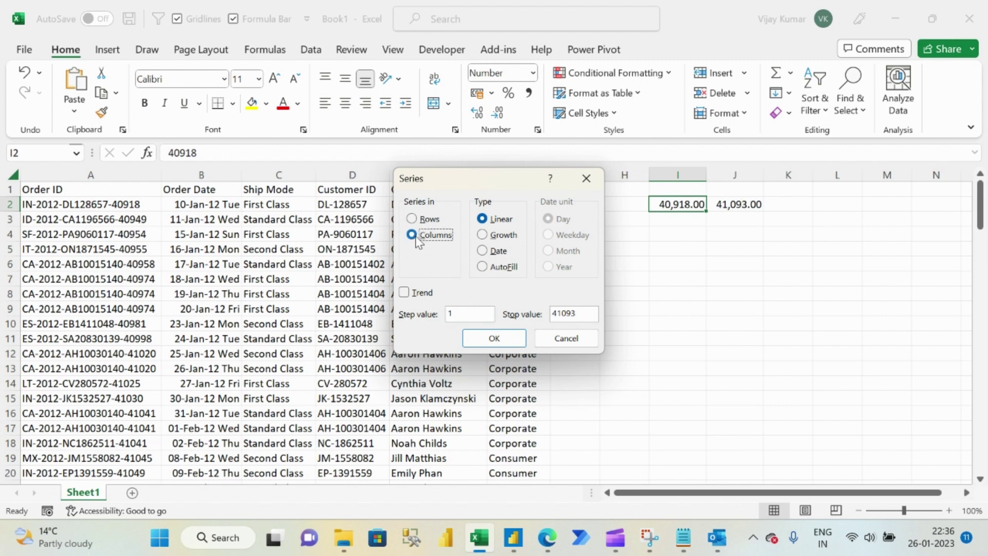
left_click(494, 339)
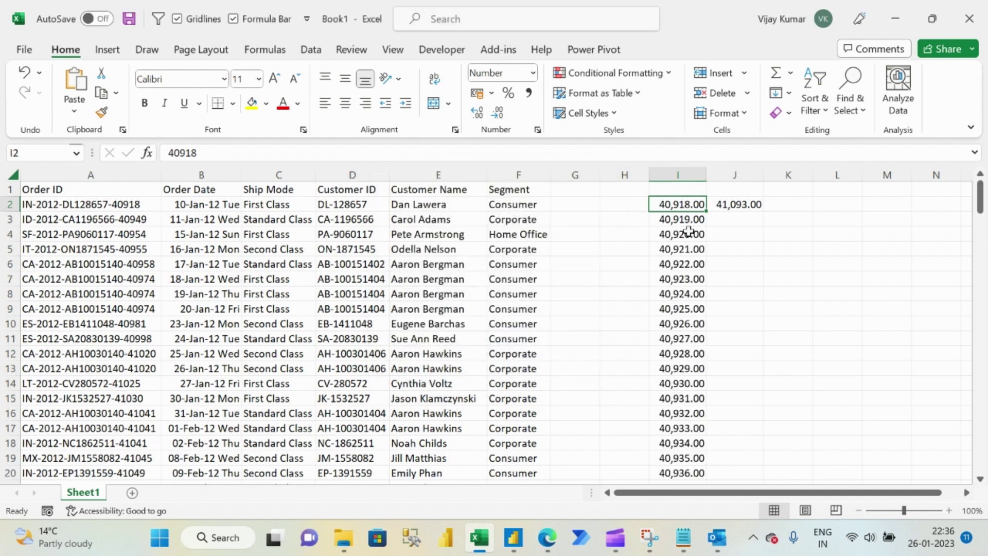
key("ctrl+shift+Down")
- Paste the day-number series into column A of a new Sheet2, formatted as dates from 10-Jan-12
key("ctrl+c")
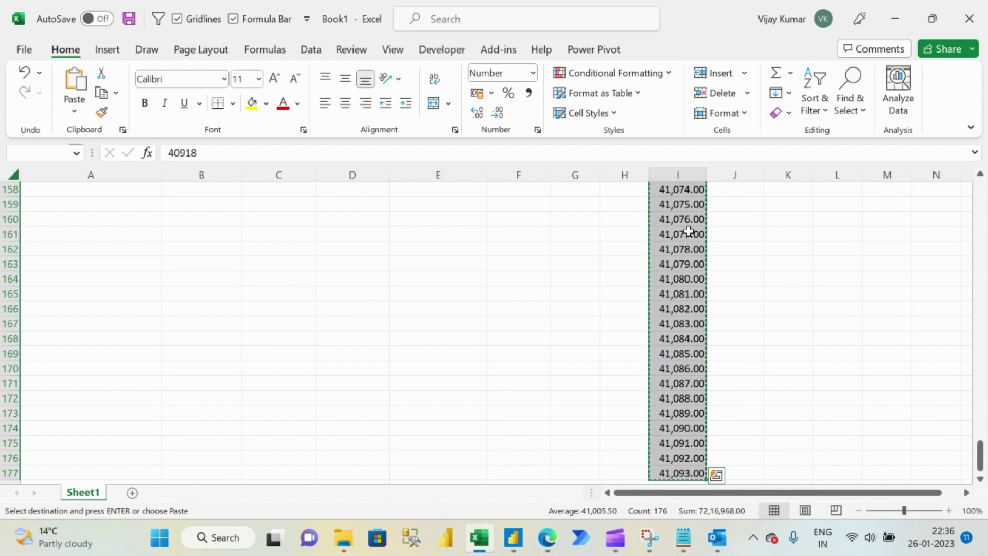
key("shift+F11")
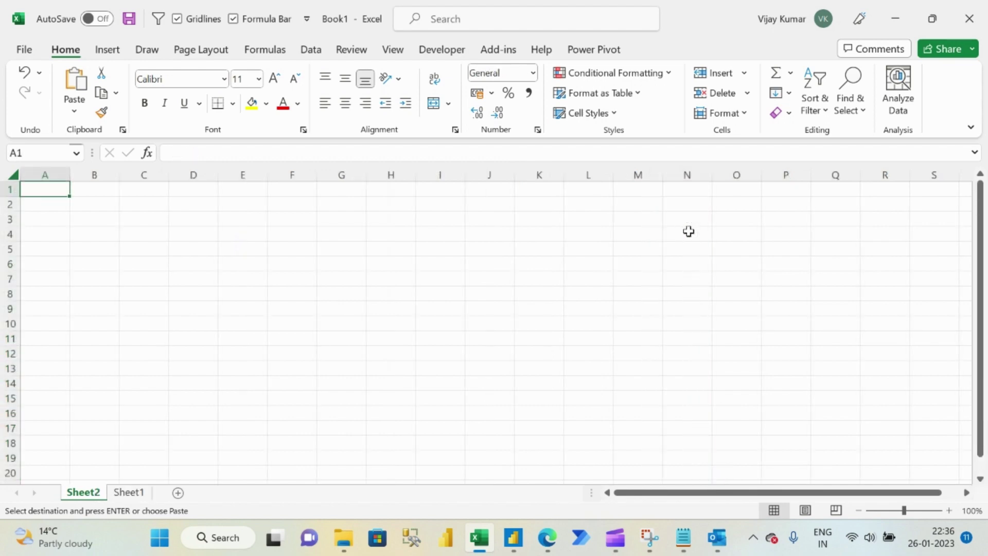
key("ctrl+v")
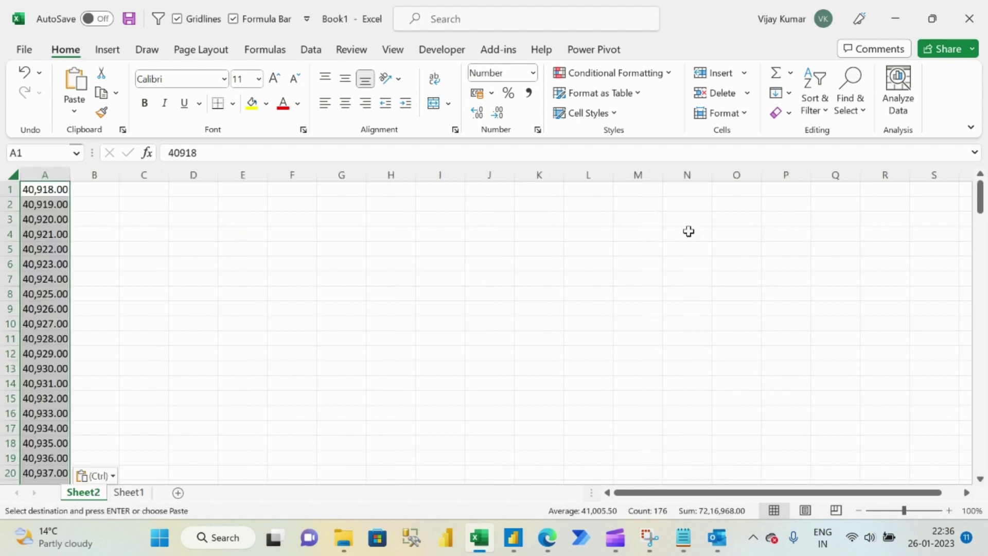
left_click(45, 190)
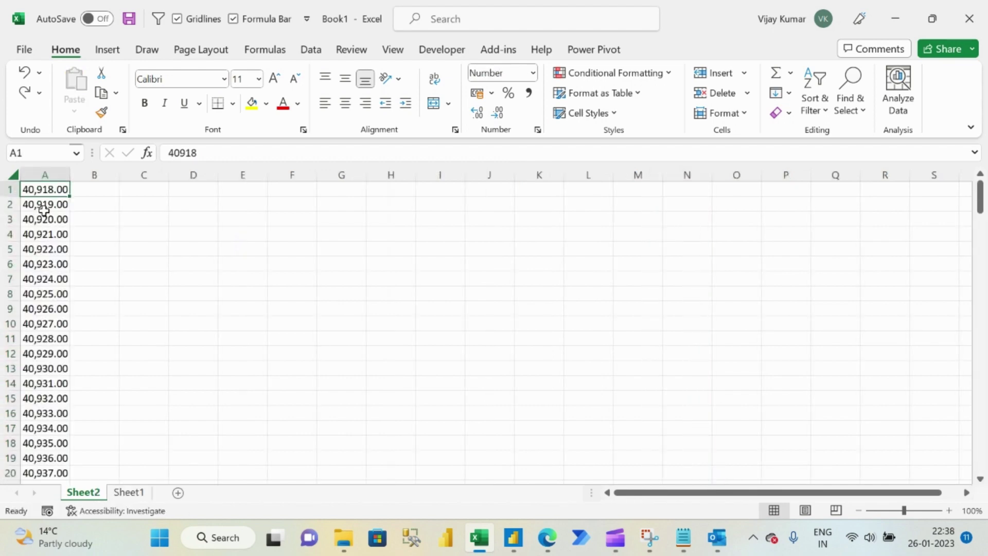
left_click(40, 175)
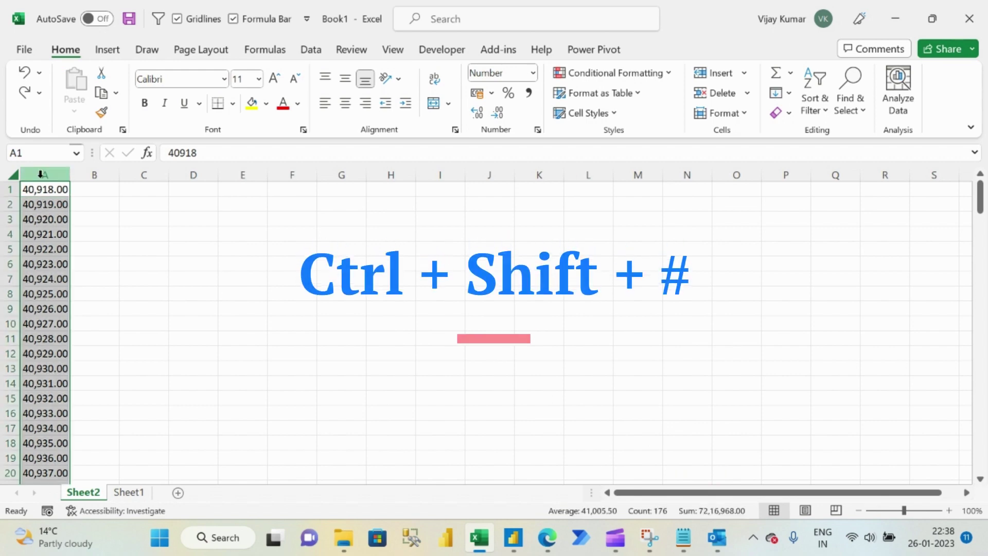
key("ctrl+shift+numbersign")
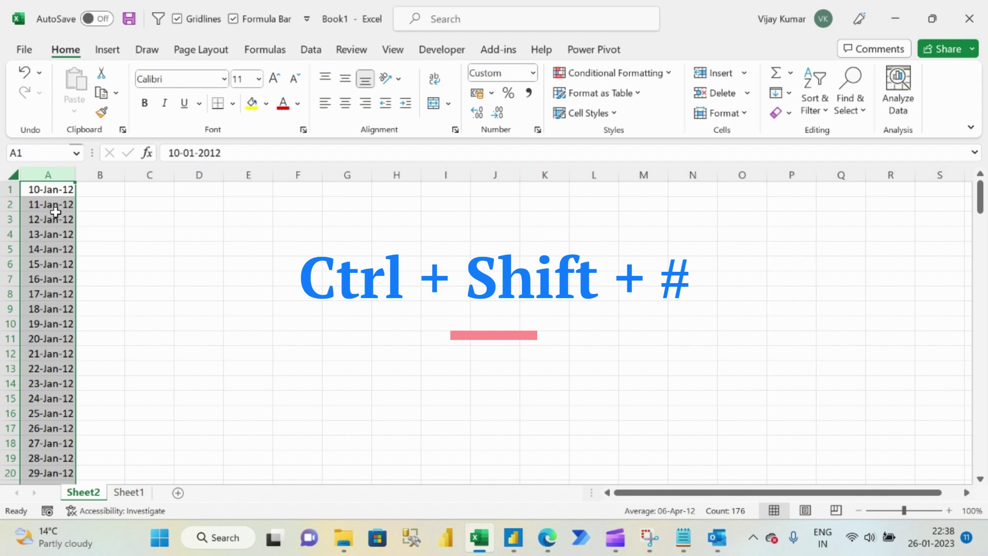
left_click(100, 192)
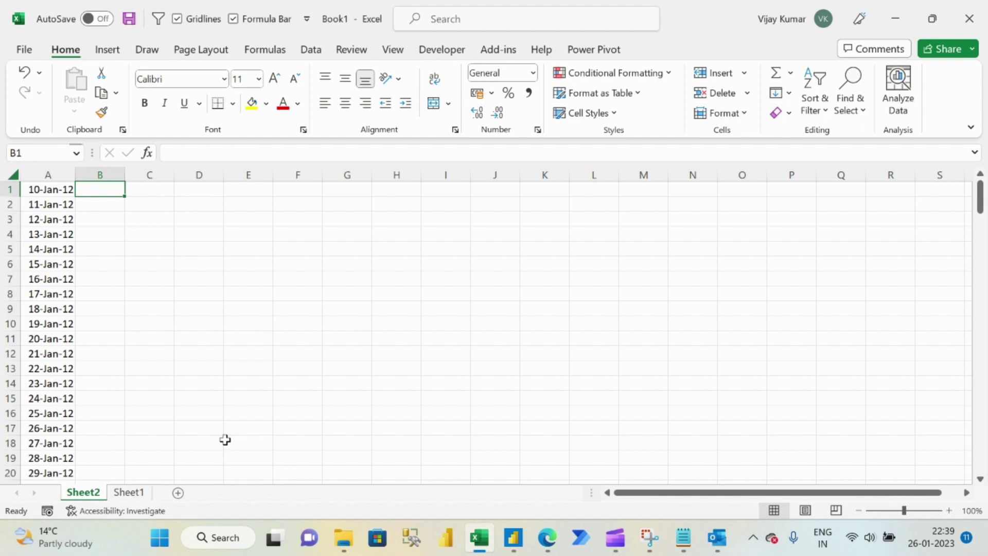
- Enter =MATCH(A1,Sheet1!B:B,0) in Sheet2's cell B1
type("=match(")
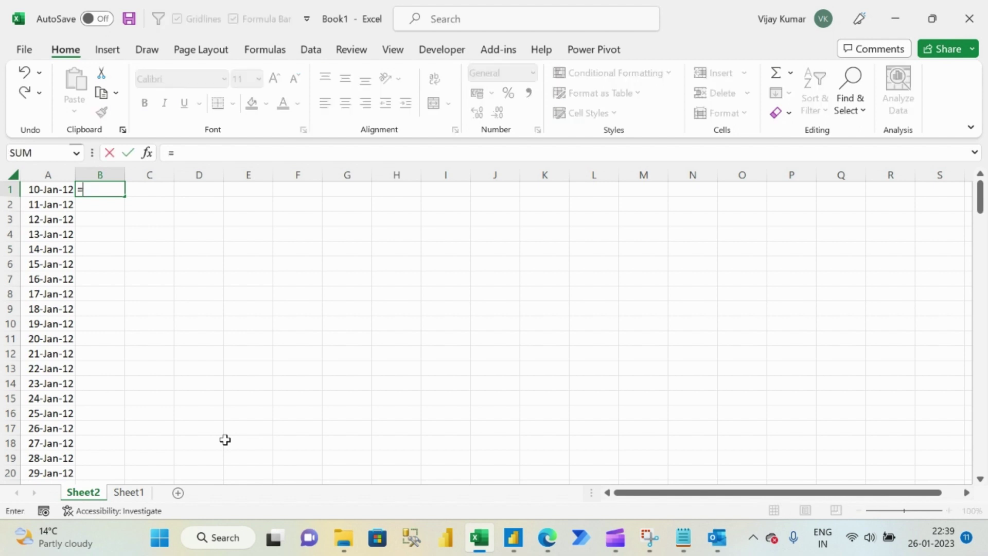
key("Left")
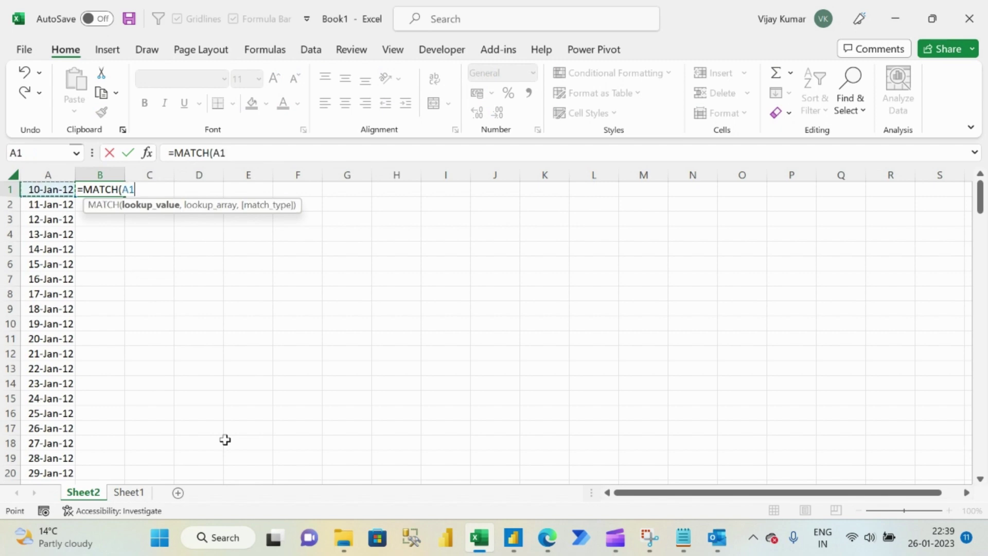
type(",")
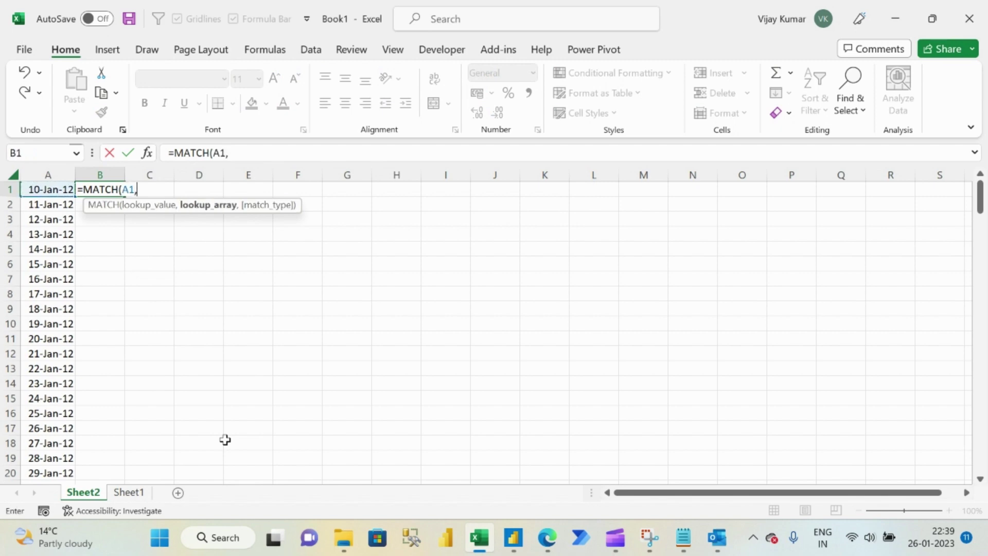
left_click(128, 492)
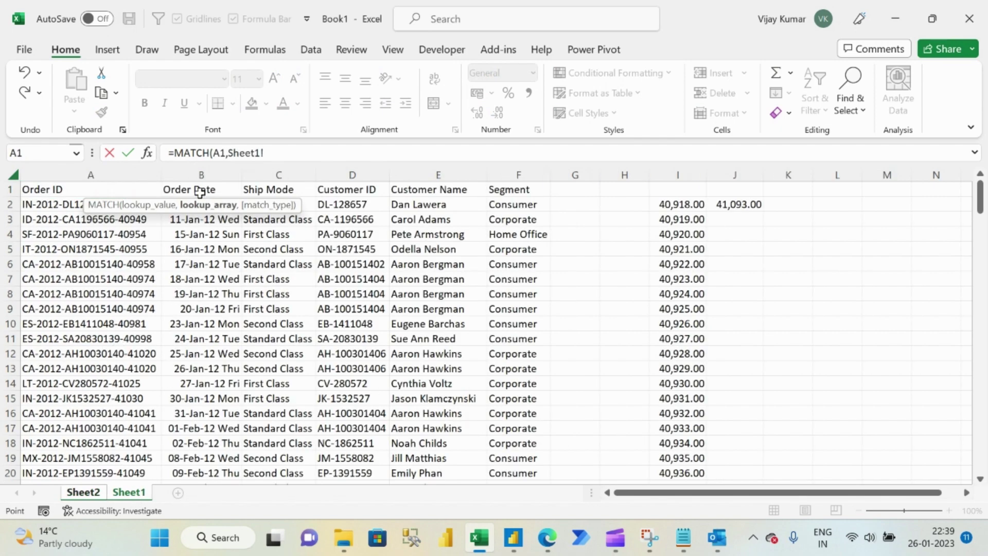
left_click(207, 172)
type(",0)")
key("Return")
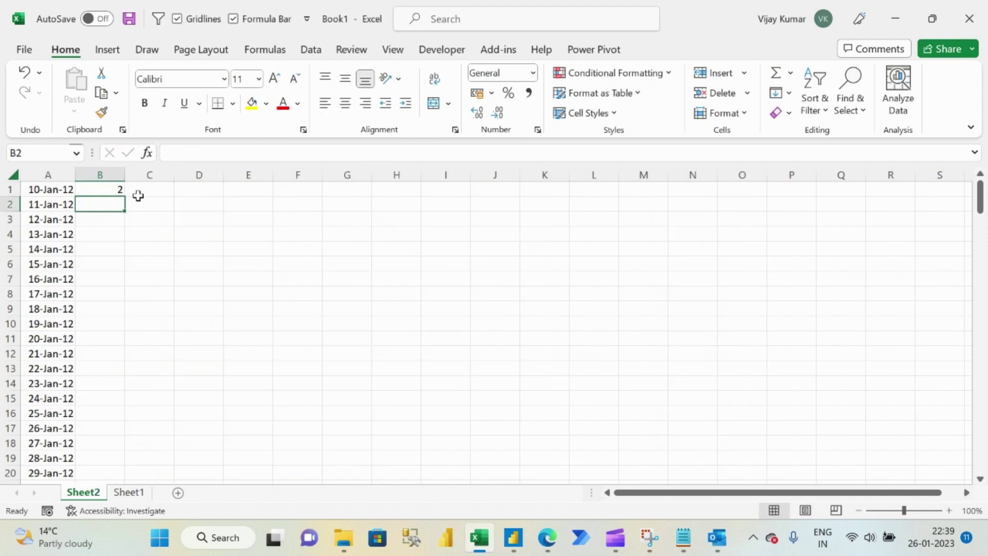
- Fill the MATCH formula down column B beside every date
left_click(119, 192)
double_click(127, 200)
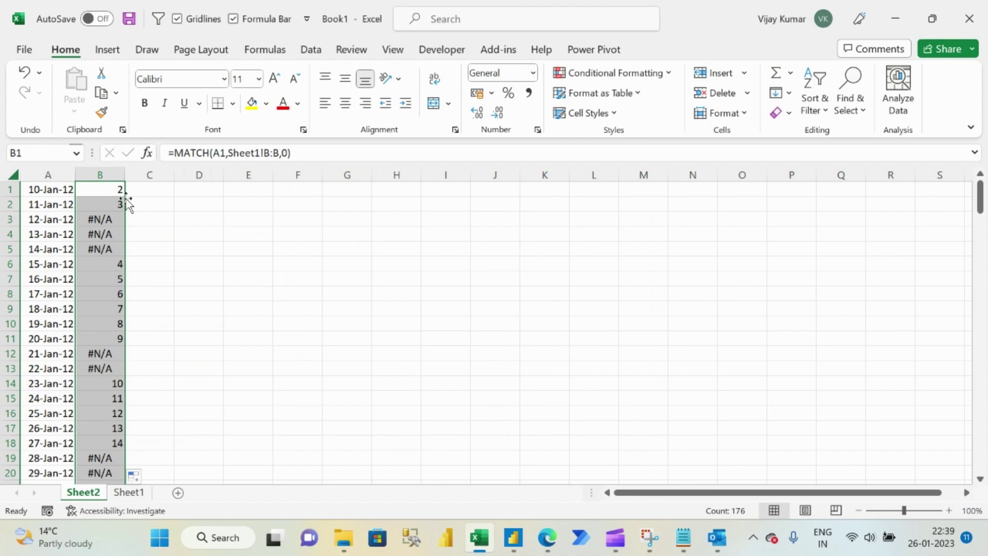
left_click(113, 193)
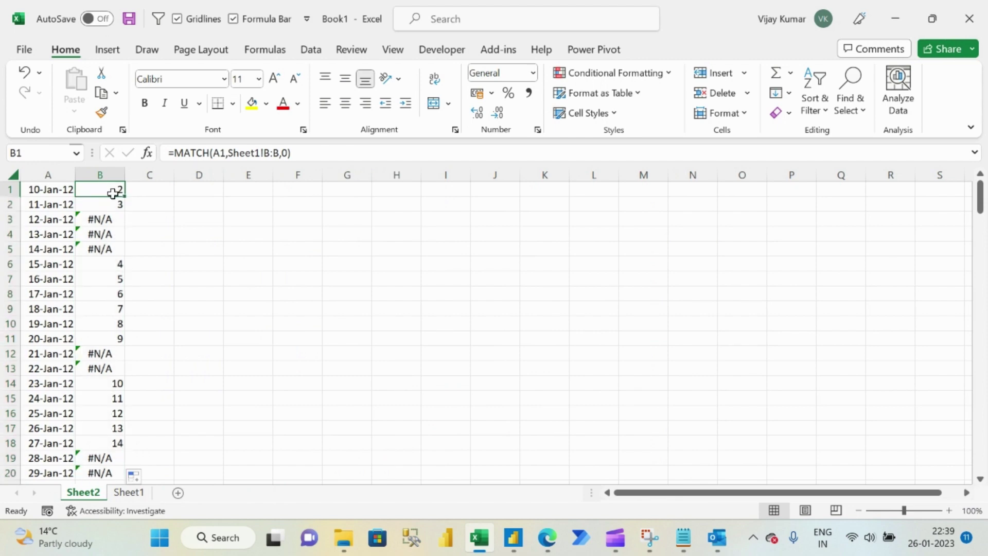
key("super+d")
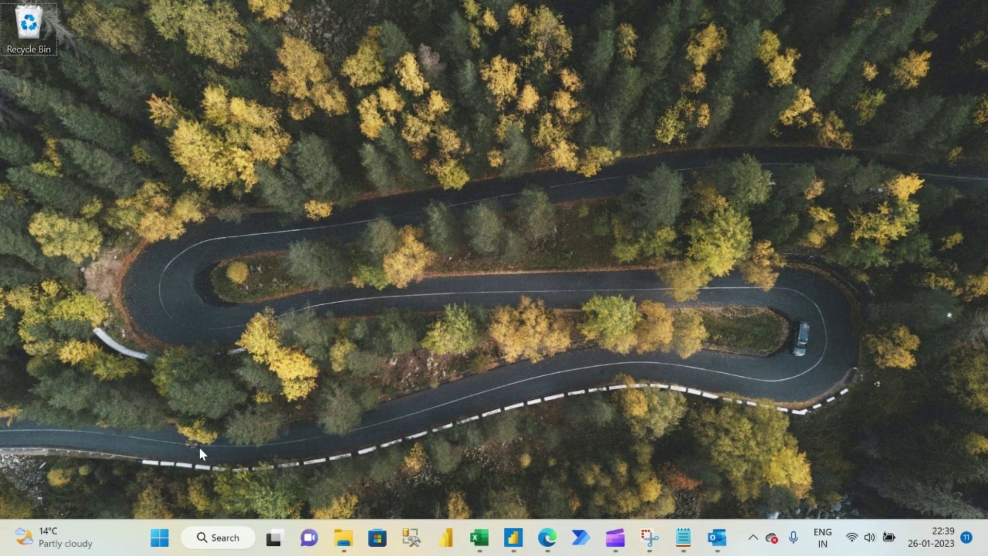
left_click(486, 525)
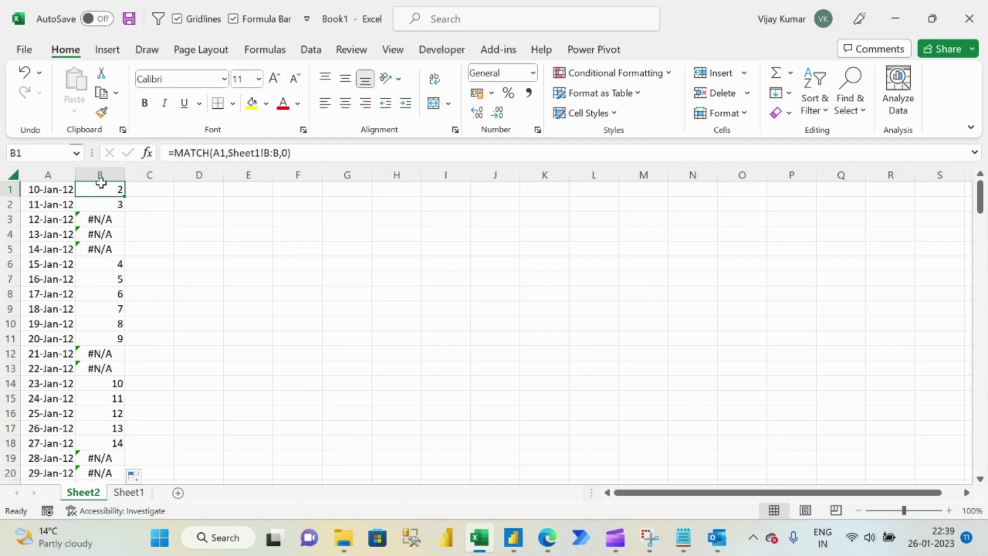
left_click(101, 174)
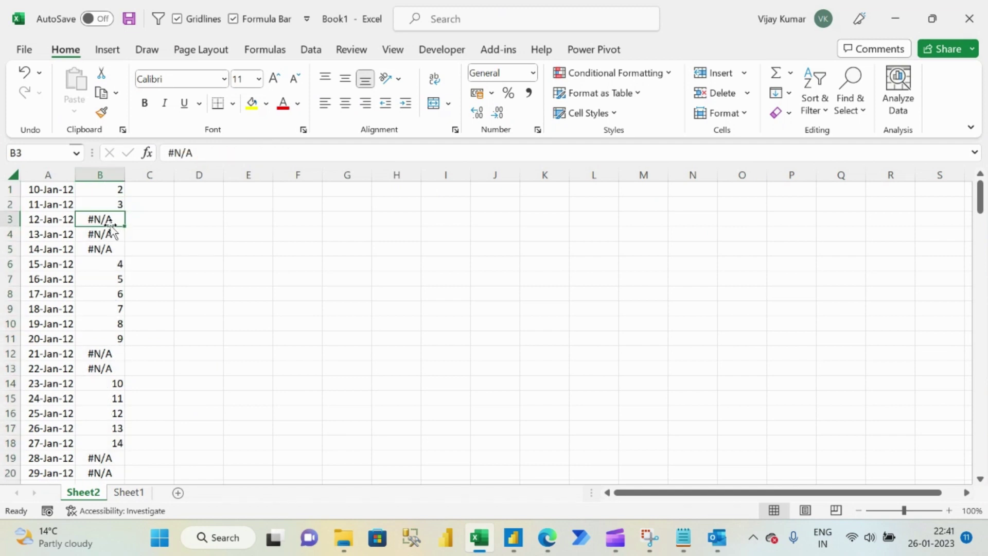
- Filter Sheet2's column B to show only the #N/A rows
key("ctrl+a")
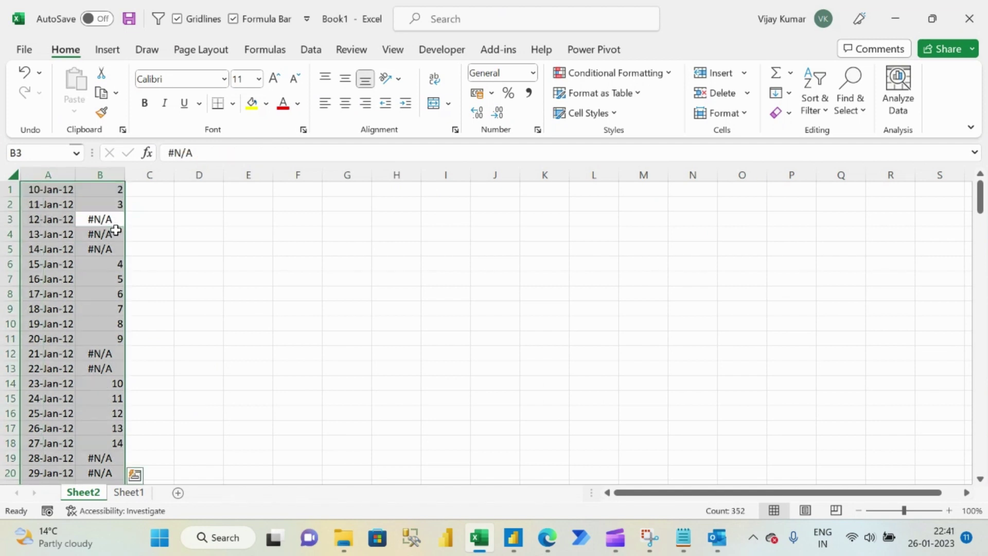
key("ctrl+shift+l")
key("Up")
key("Up")
key("alt+Down")
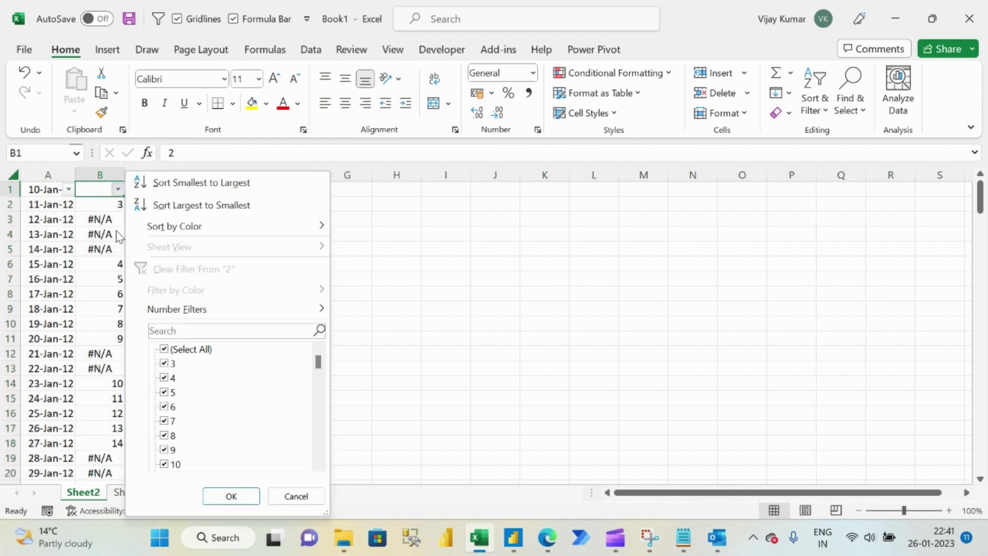
key("Up")
key("Tab")
key("space")
key("End")
key("space")
key("Return")
- Select the visible missing dates in column A, starting at 12-Jan-12
key("Down")
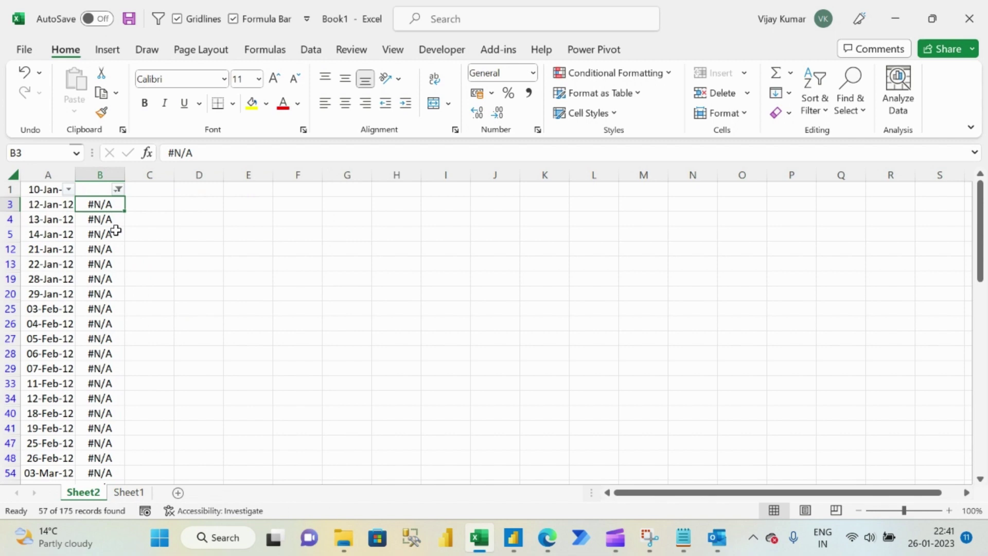
key("Left")
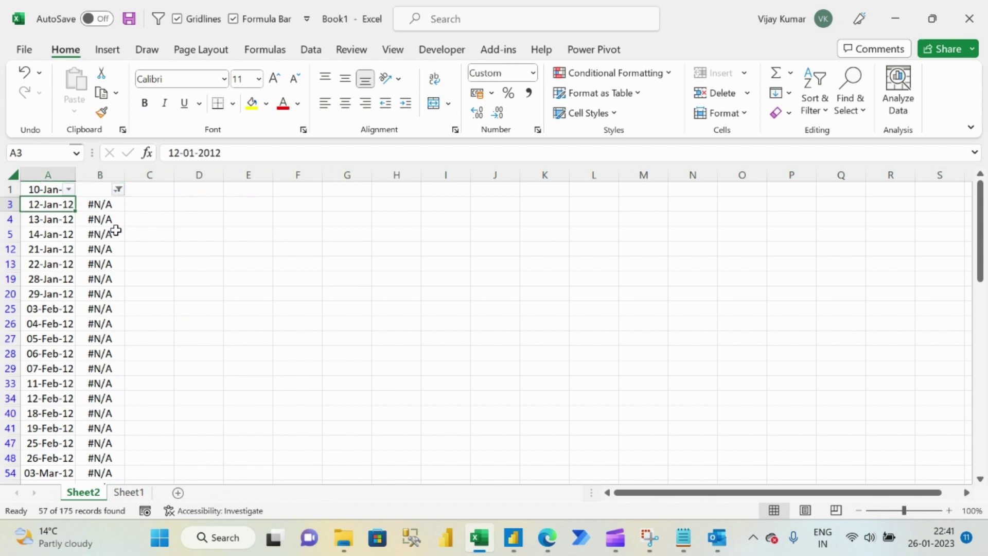
key("ctrl+shift+Down")
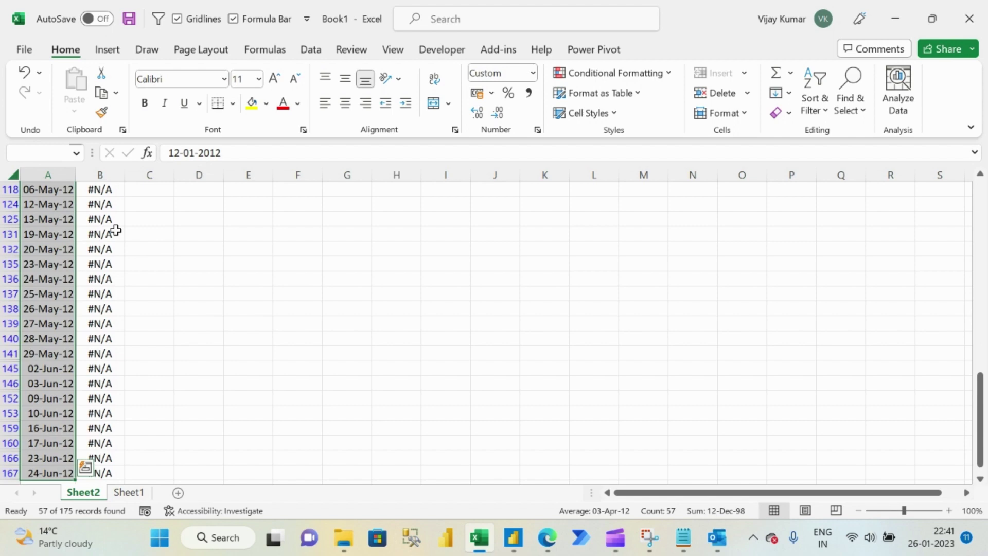
- Select the missing dates 12-Jan-12 to 14-Jan-12 on Sheet2
key("ctrl+Home")
left_click(56, 204)
left_click_drag(55, 204, 51, 232)
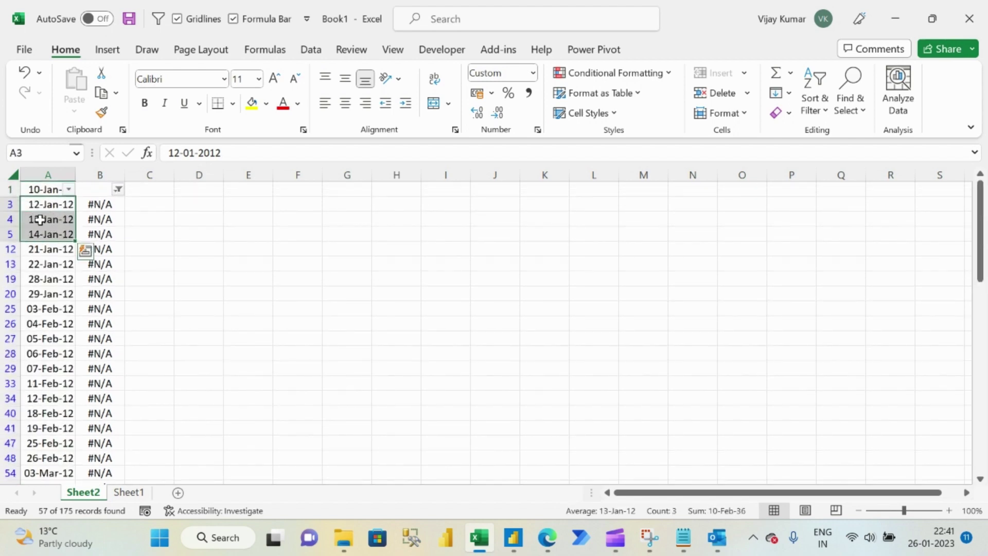
- On Sheet1, check the gap in consecutive order dates and clear helper columns I and J
left_click(129, 492)
left_click(207, 202)
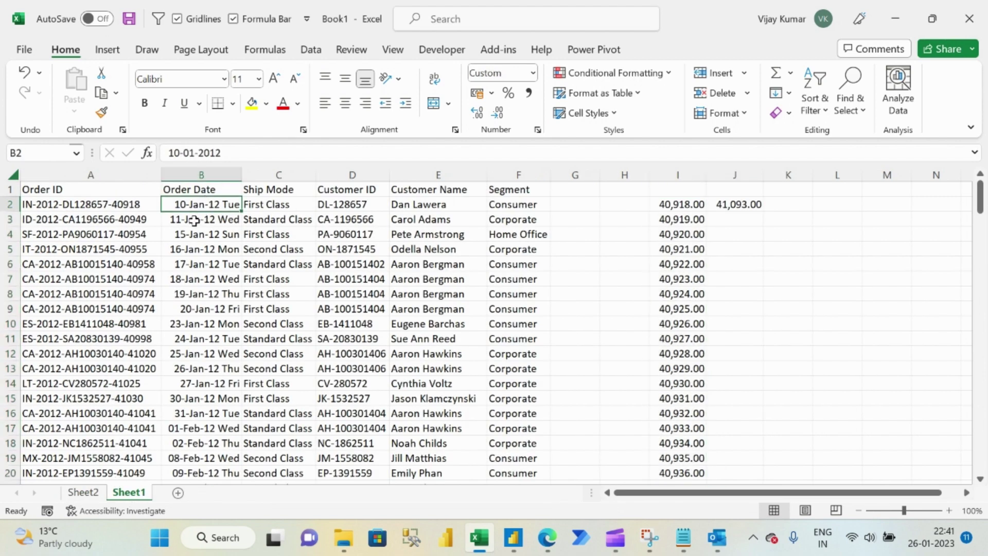
left_click(193, 220)
left_click(184, 233)
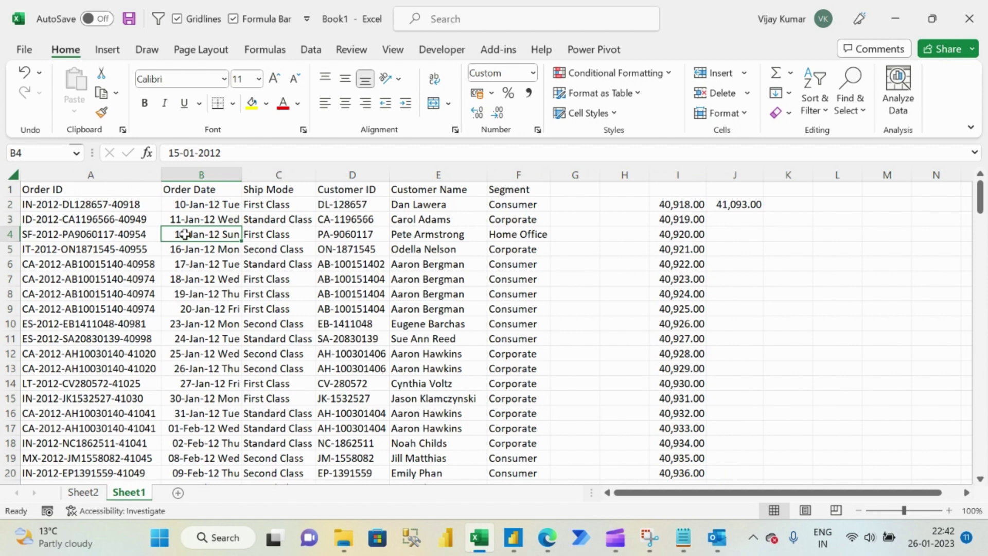
left_click_drag(206, 225, 206, 234)
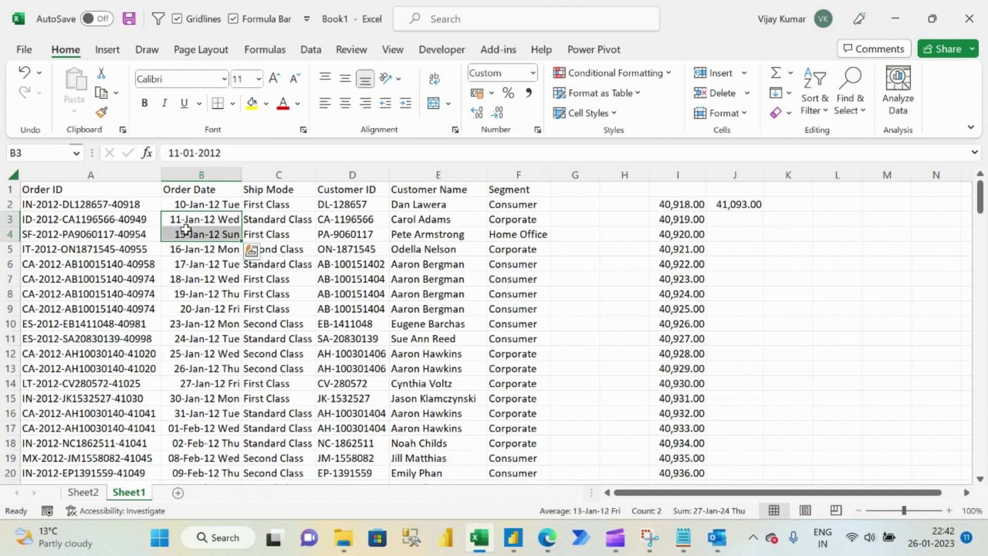
left_click_drag(667, 173, 744, 176)
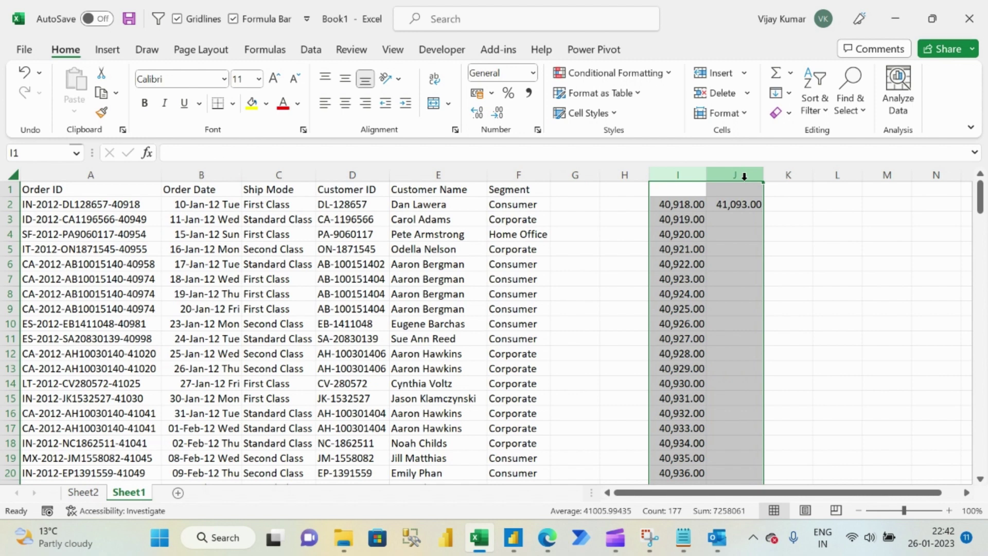
key("Delete")
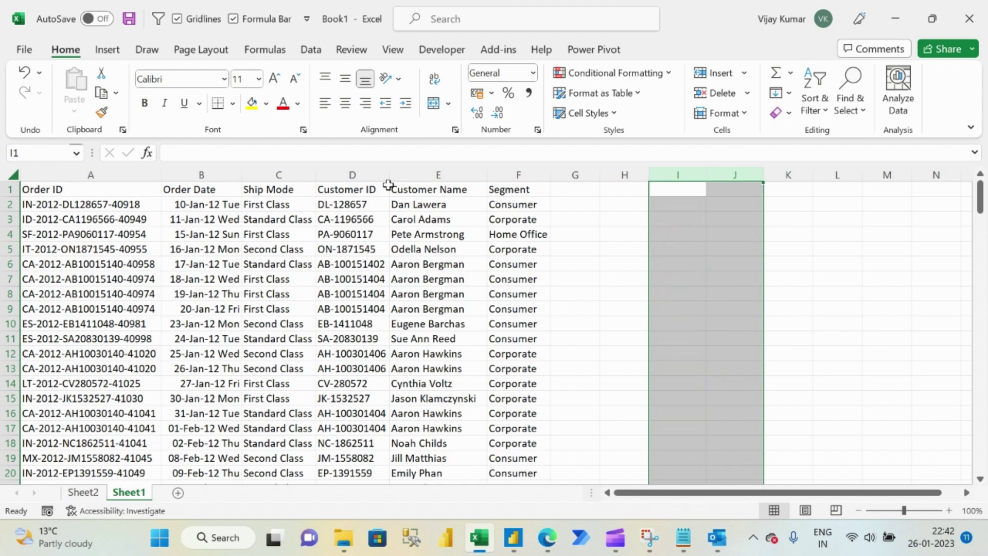
- Copy Sheet2's 57 missing dates and paste them into Sheet1's Order Date column from B121
left_click(36, 194)
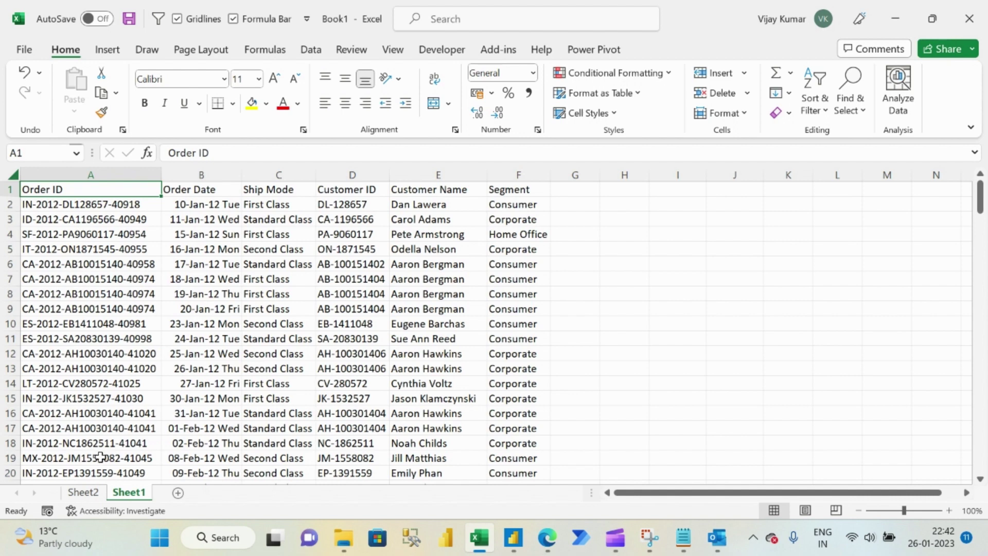
left_click(84, 494)
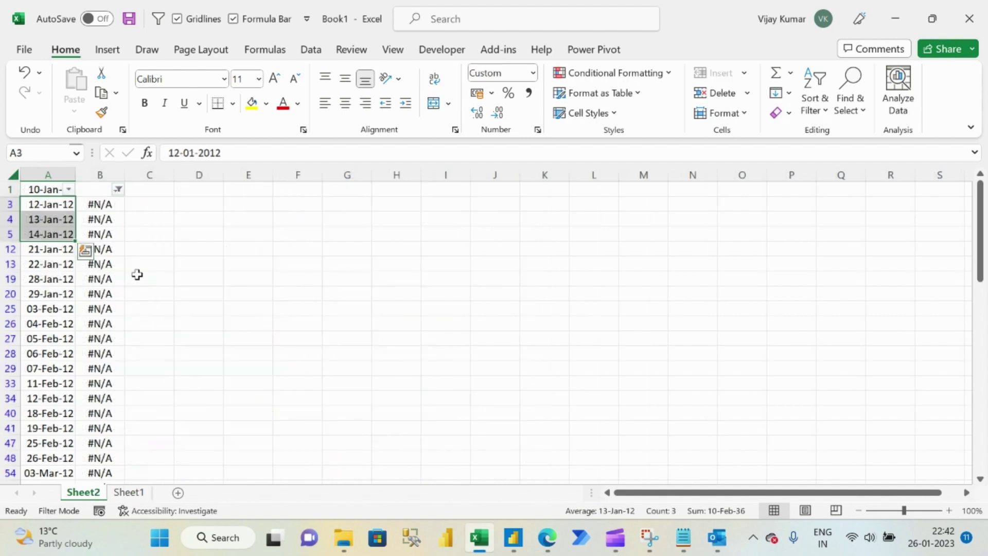
key("ctrl+shift+Down")
key("ctrl+c")
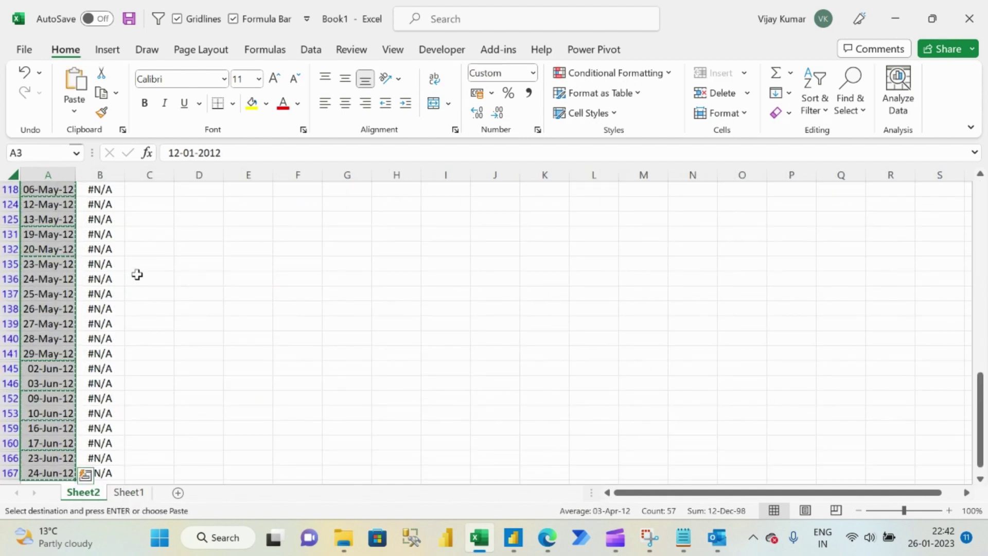
left_click(133, 492)
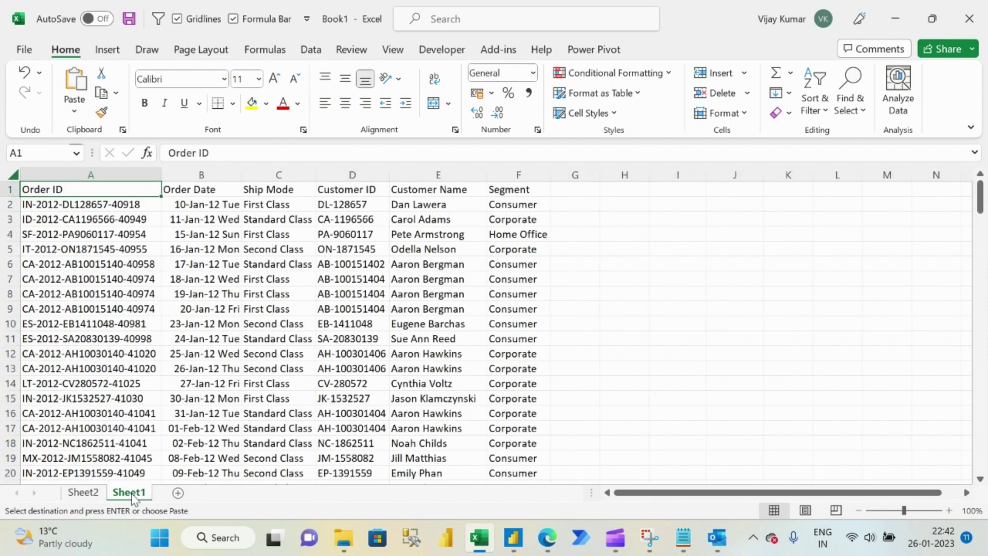
left_click(205, 310)
key("ctrl+Down")
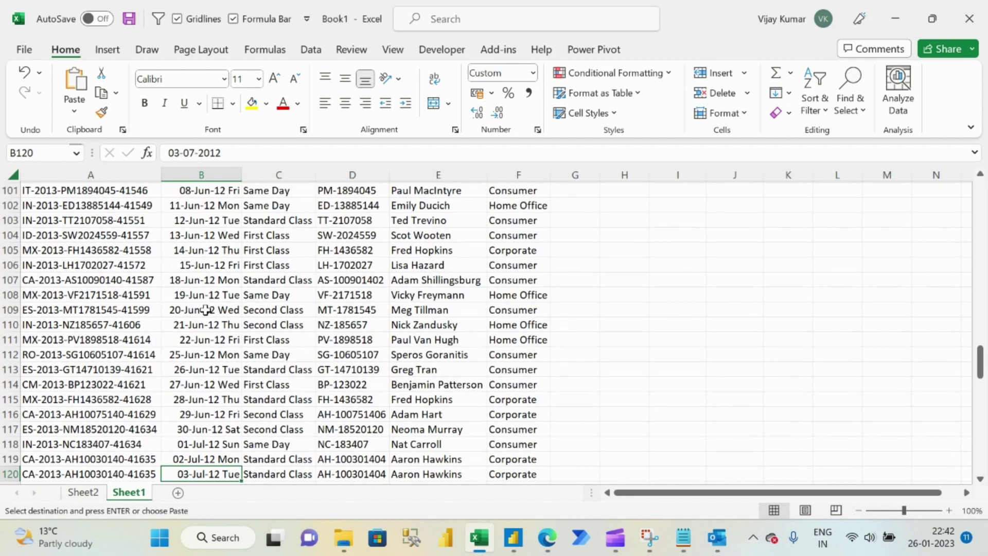
key("Down")
key("ctrl+v")
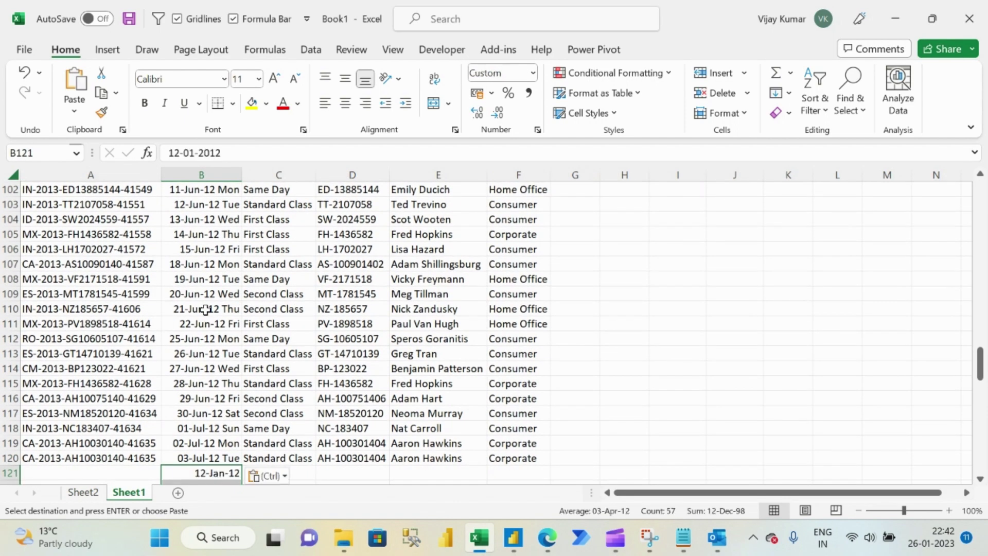
key("ctrl+Up")
key("Down")
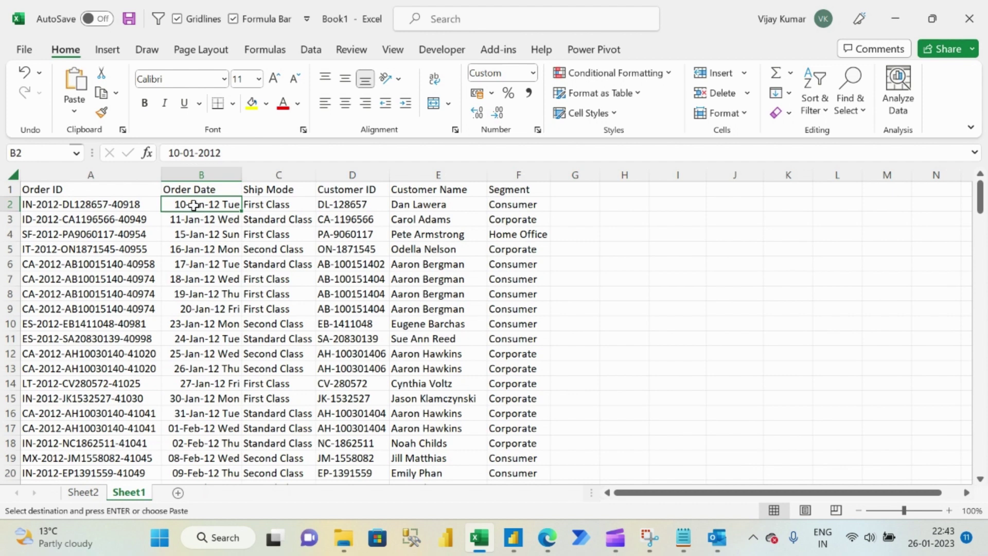
- Sort the order table by Order Date, oldest to newest
key("alt+d")
key("s")
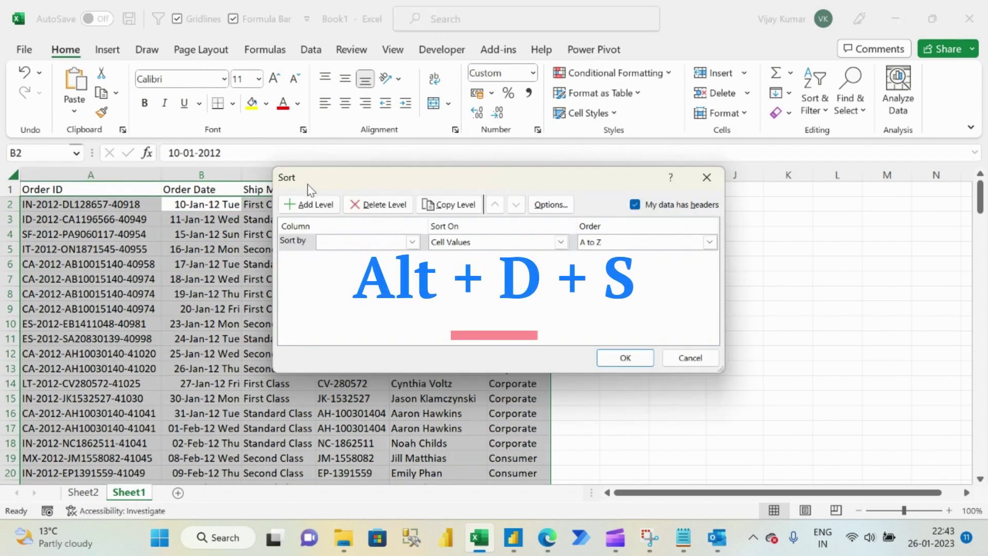
left_click(412, 242)
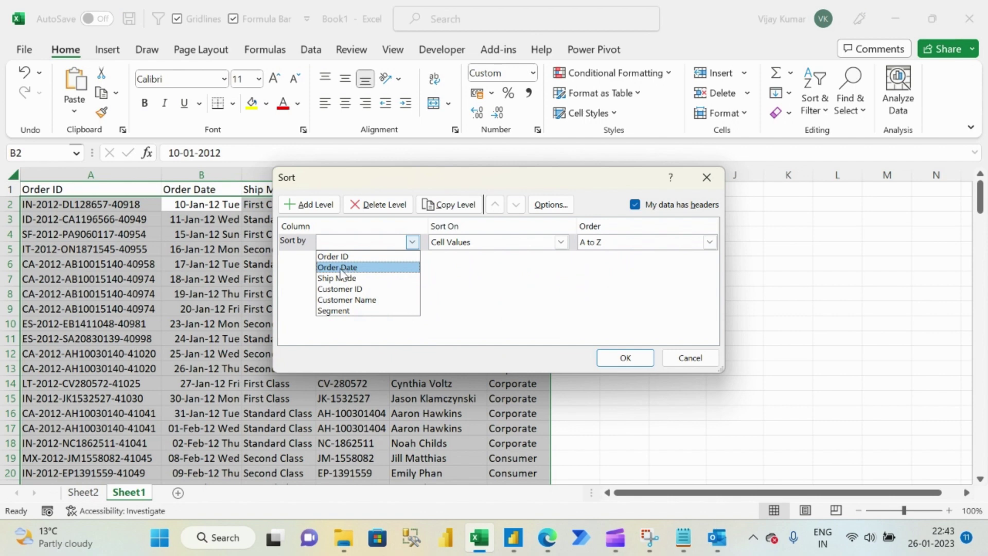
left_click(358, 268)
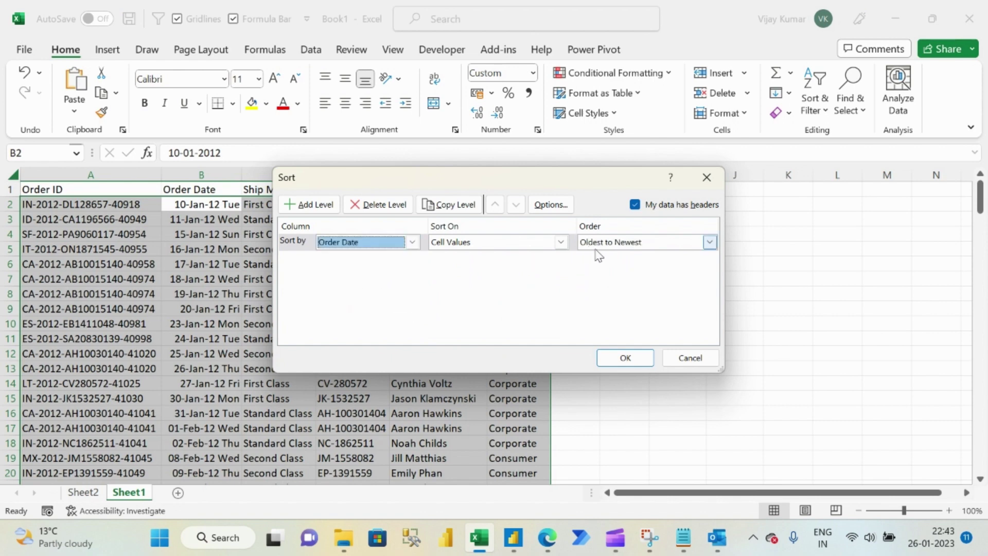
left_click(623, 357)
left_click_drag(216, 264, 216, 235)
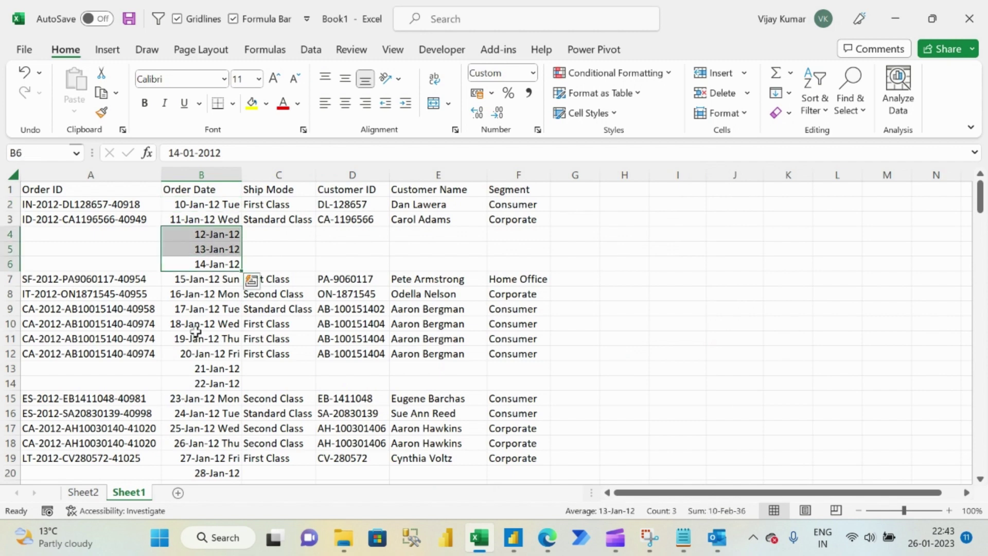
- Give column B's order dates the short date format (Ctrl+Shift+3) and autofit the column width
left_click_drag(215, 369, 212, 382)
left_click_drag(208, 471, 216, 439)
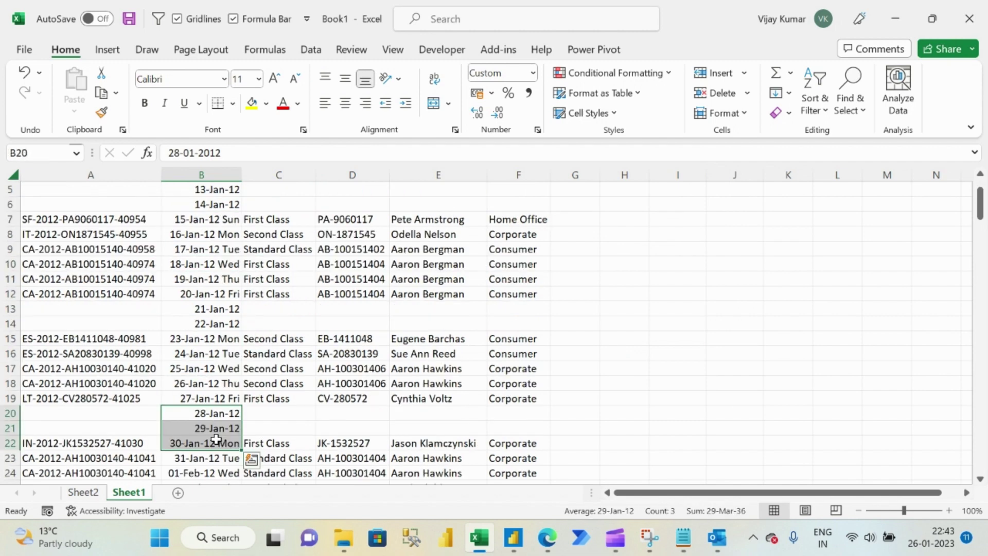
scroll(208, 365, "up", 2)
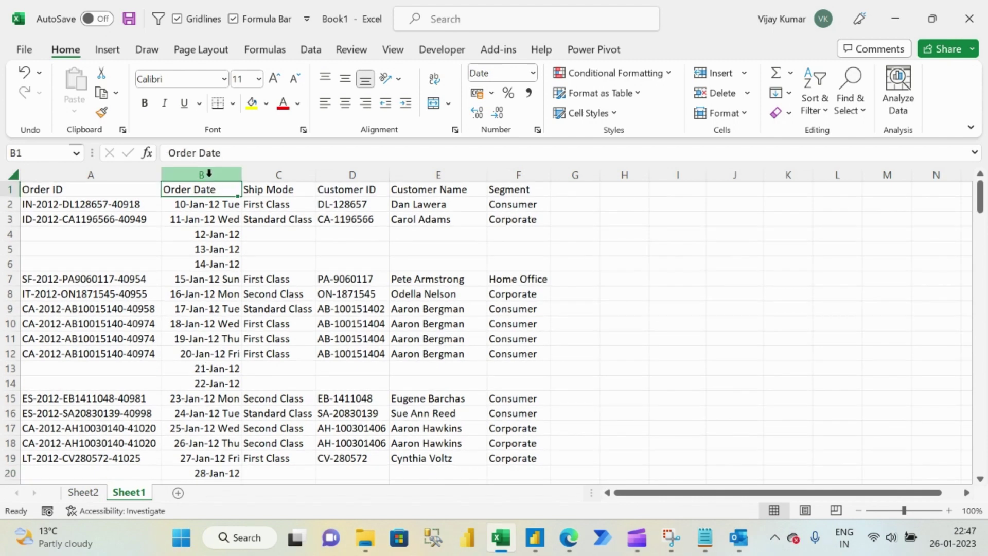
left_click(208, 173)
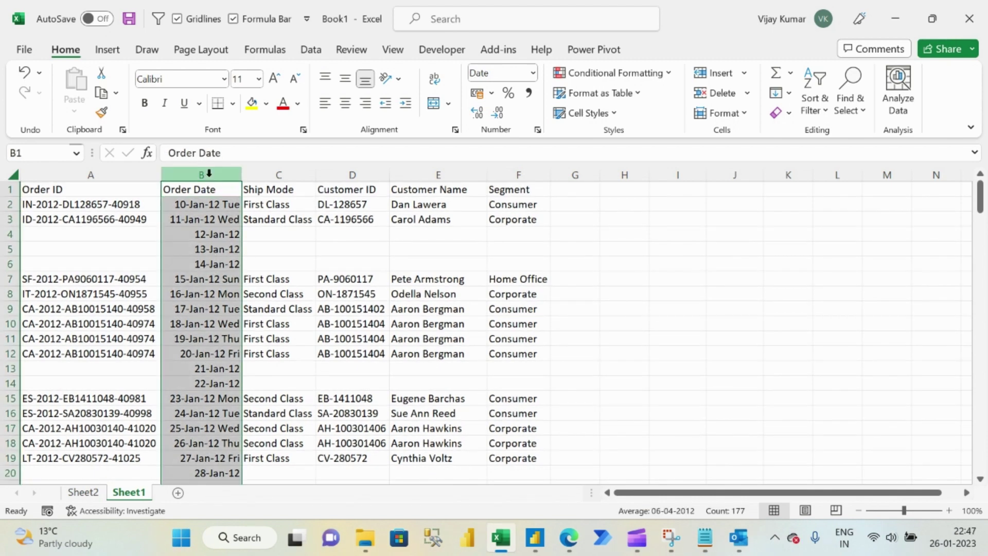
key("ctrl+shift+3")
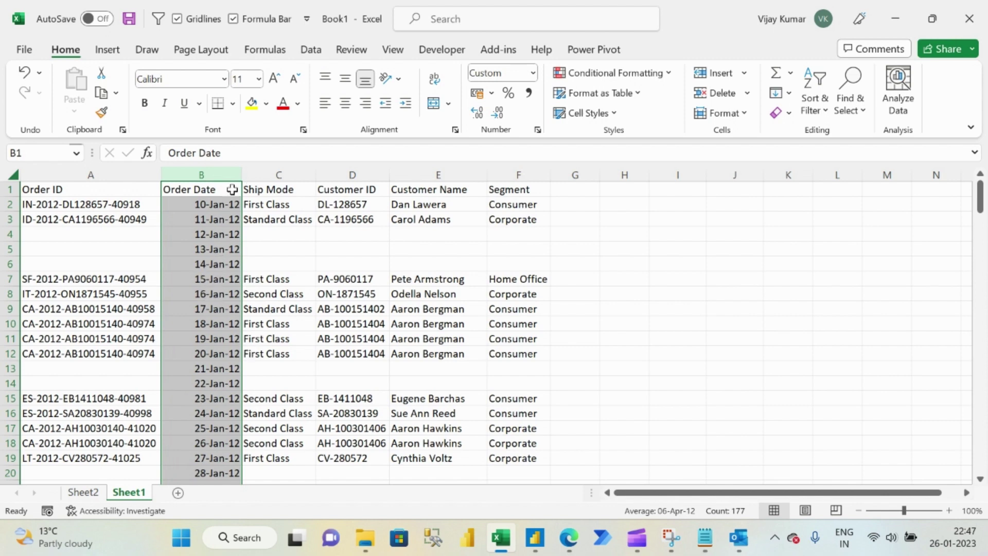
double_click(242, 175)
left_click(207, 264)
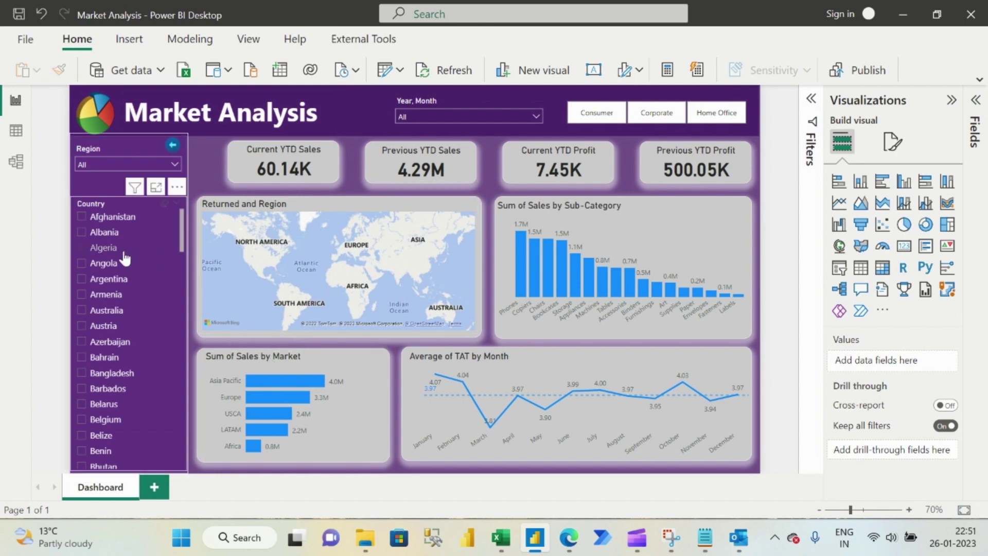
- Filter the dashboard's Country slicer to Albania, Algeria and Angola
left_click(84, 232)
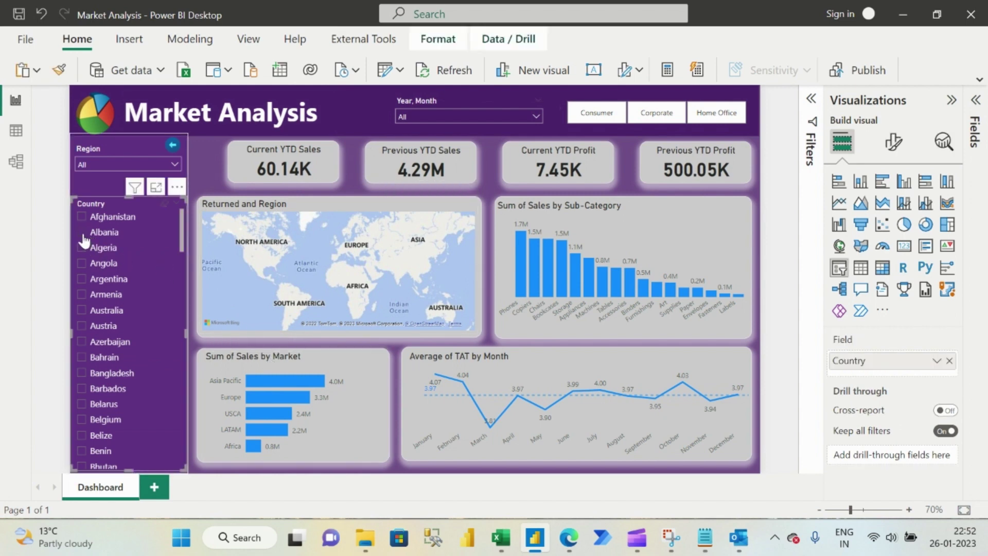
left_click(83, 248)
left_click(84, 263)
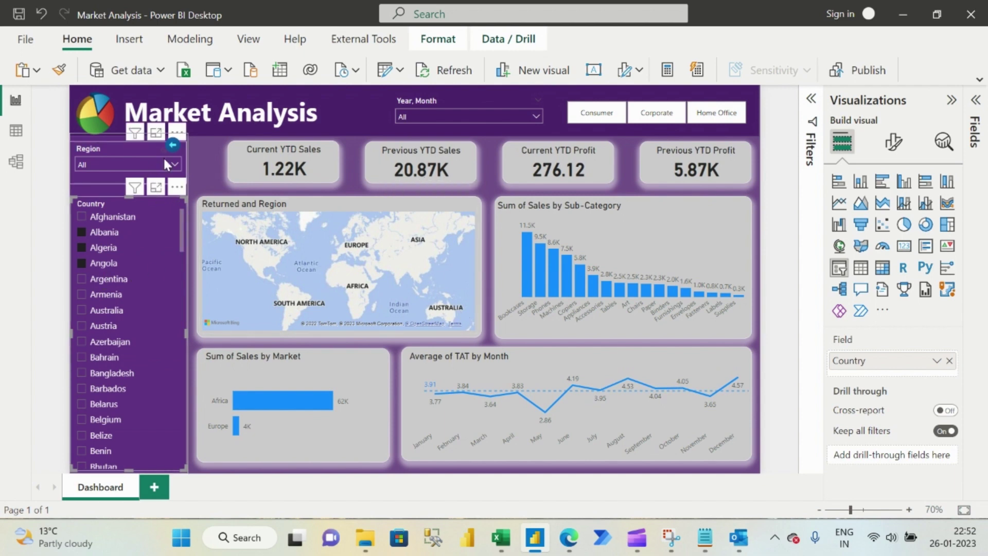
- Collapse and reopen the Country slicer pane to clear the country selection
left_click(173, 146, "ctrl")
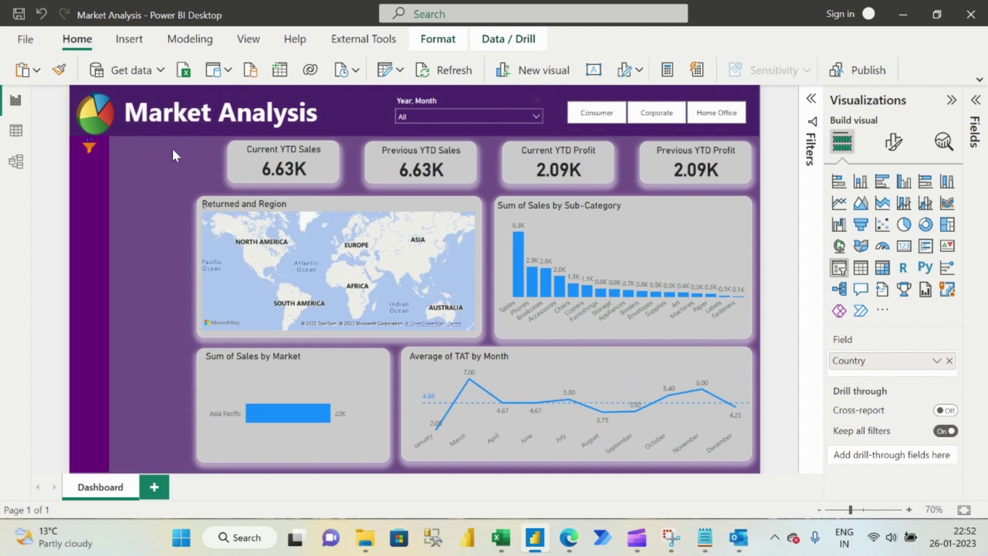
left_click(88, 149, "ctrl")
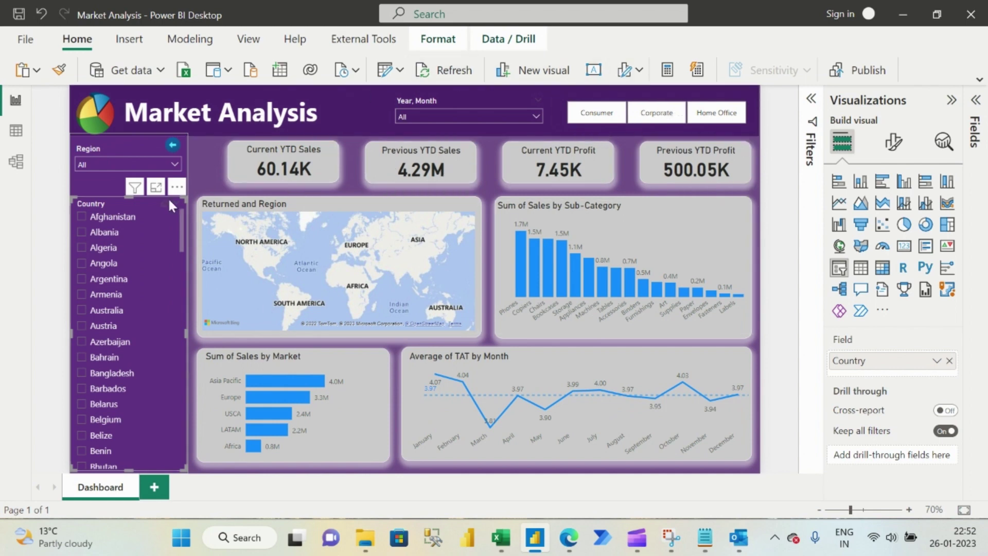
left_click(172, 145, "ctrl")
left_click(89, 149, "ctrl")
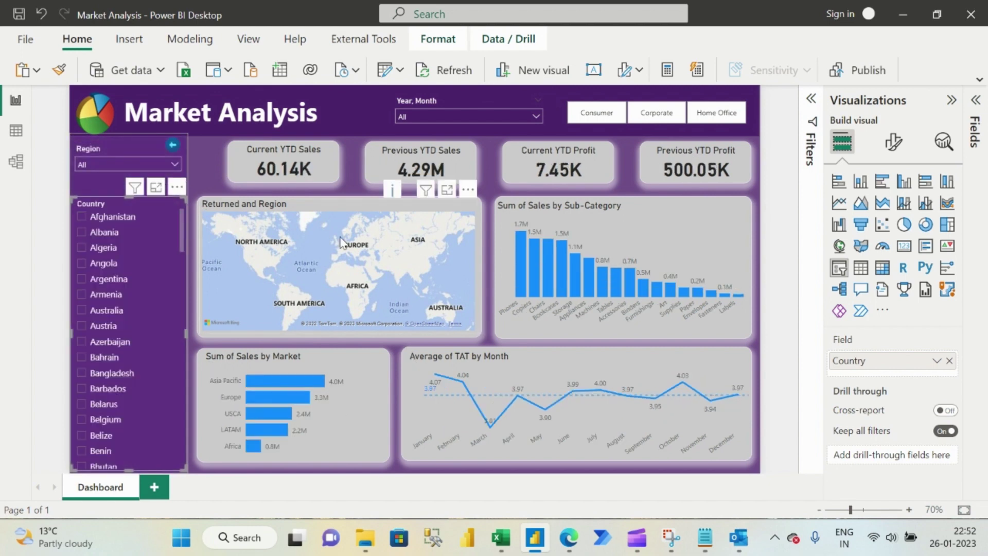